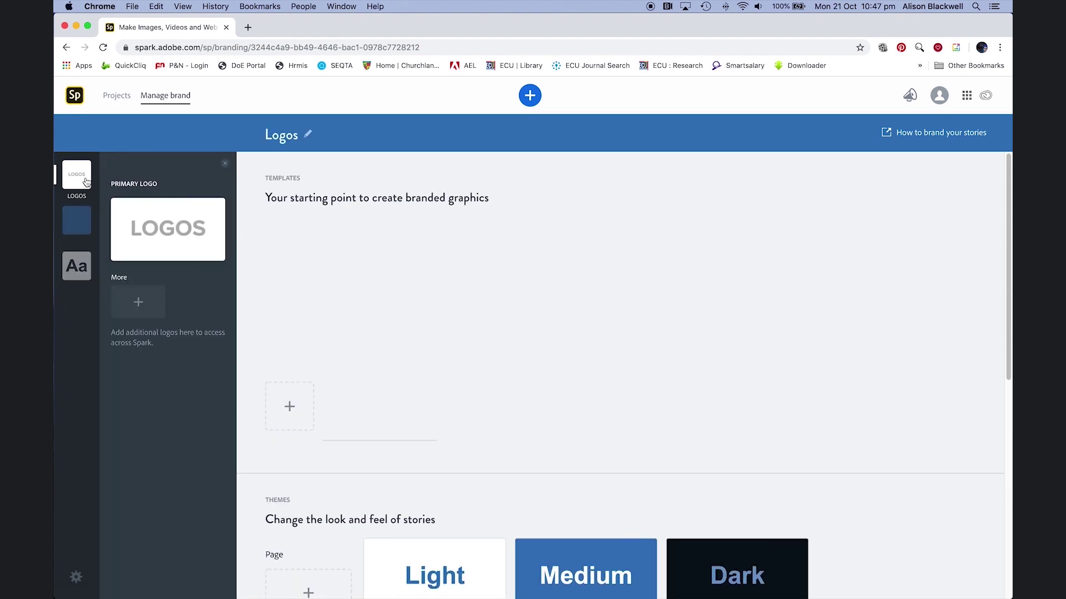
Step: Upload 'Acorn Academy logo_White.png' as an additional brand logo
click(137, 302)
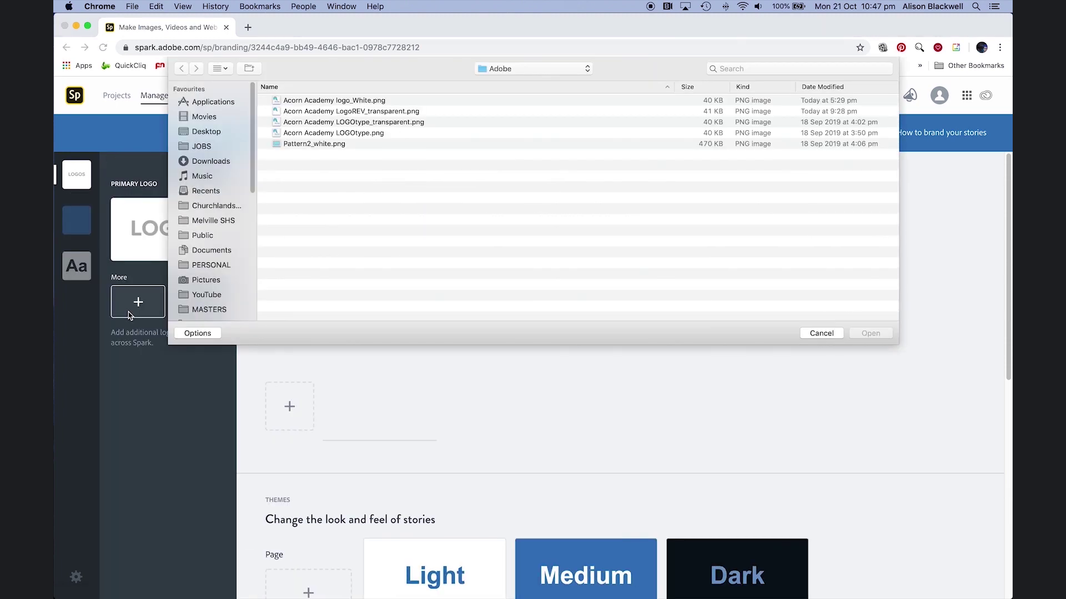
click(333, 100)
key(space)
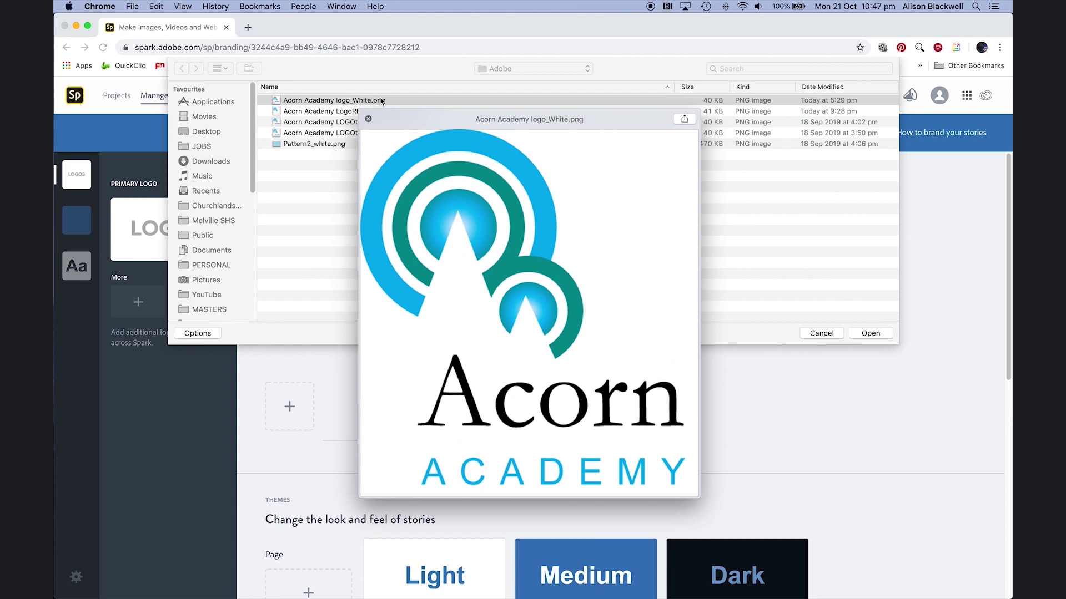
key(space)
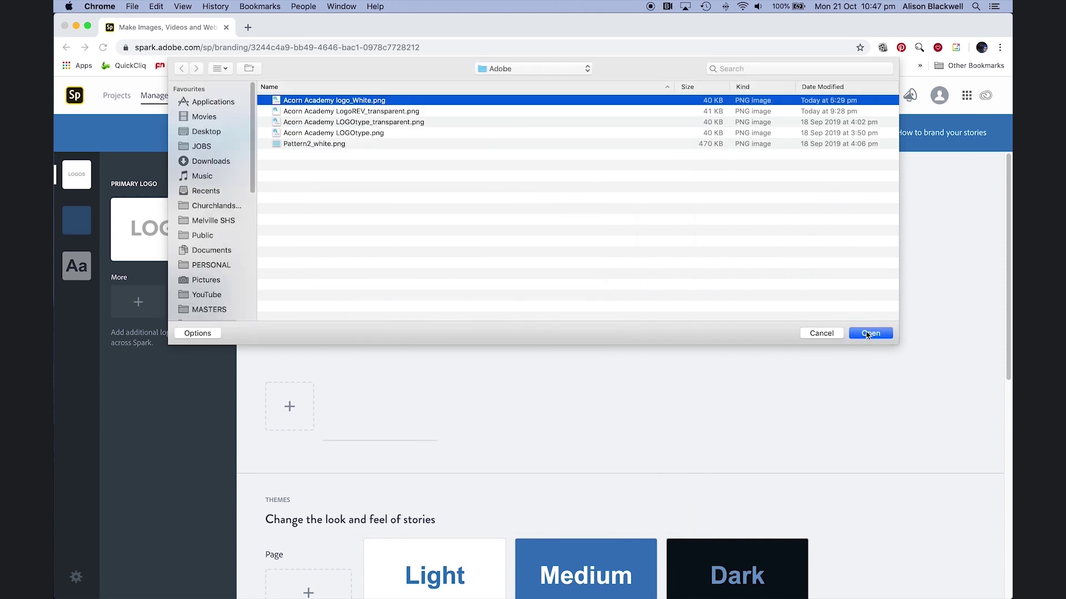
click(868, 333)
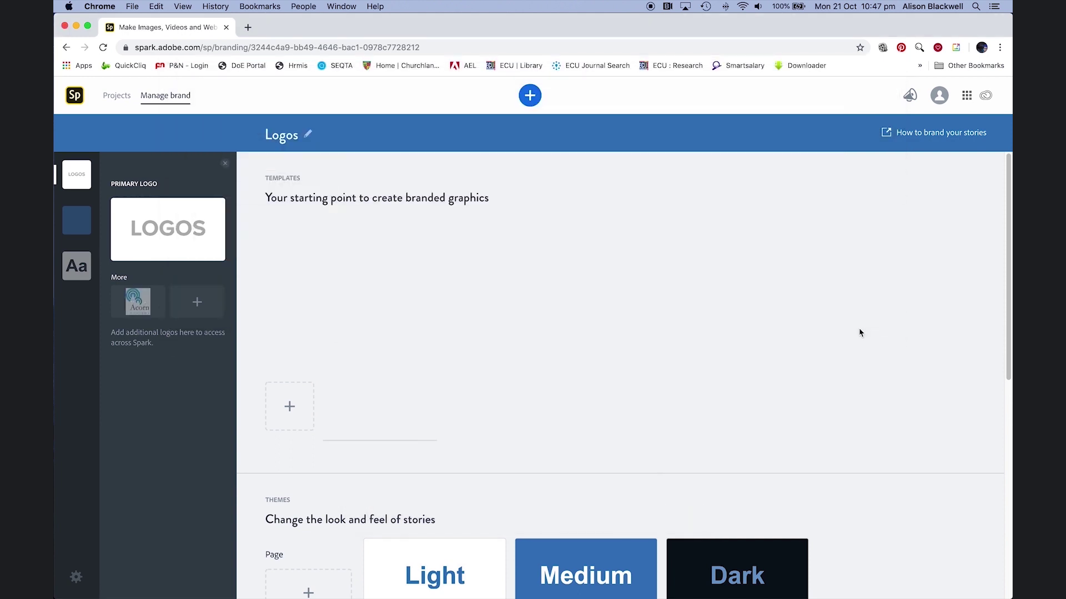
Step: Upload 'Acorn Academy LogoREV_transparent.png' as another additional brand logo
click(199, 303)
double_click(387, 122)
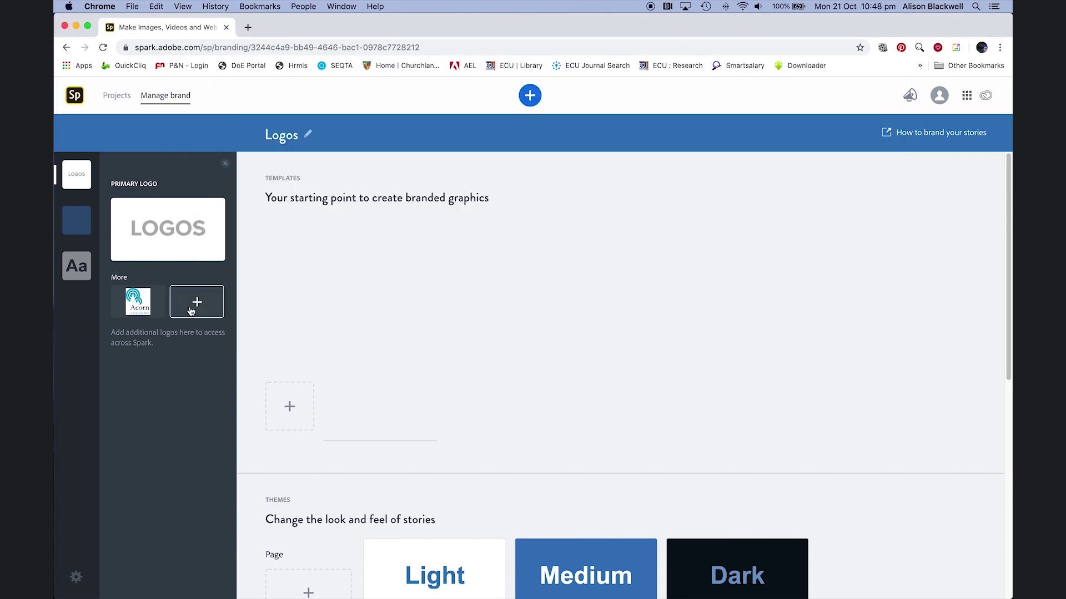
click(191, 308)
click(377, 111)
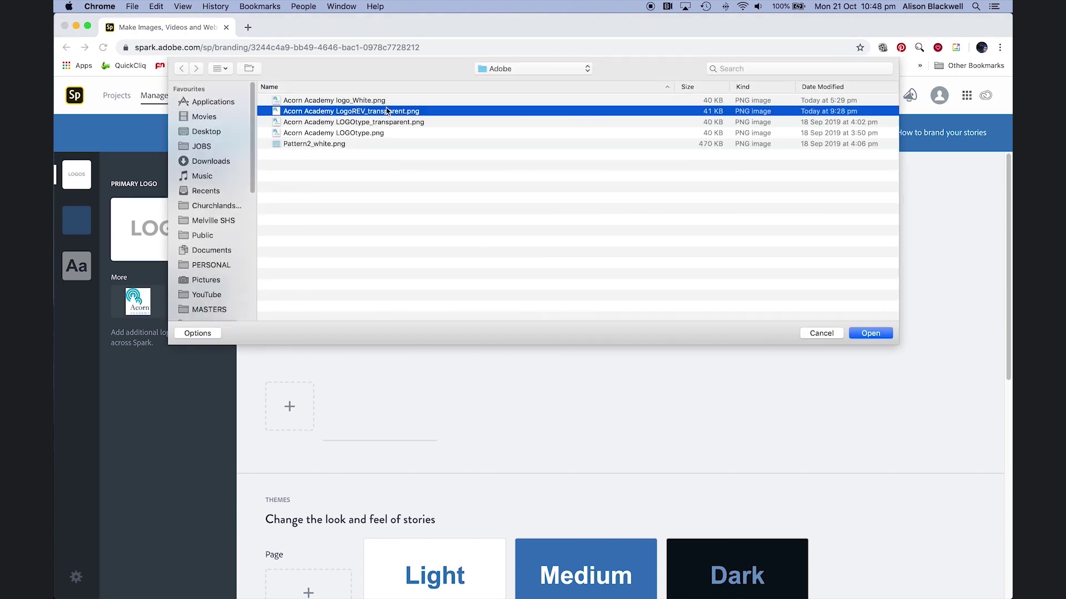
key(space)
key(space)
click(870, 334)
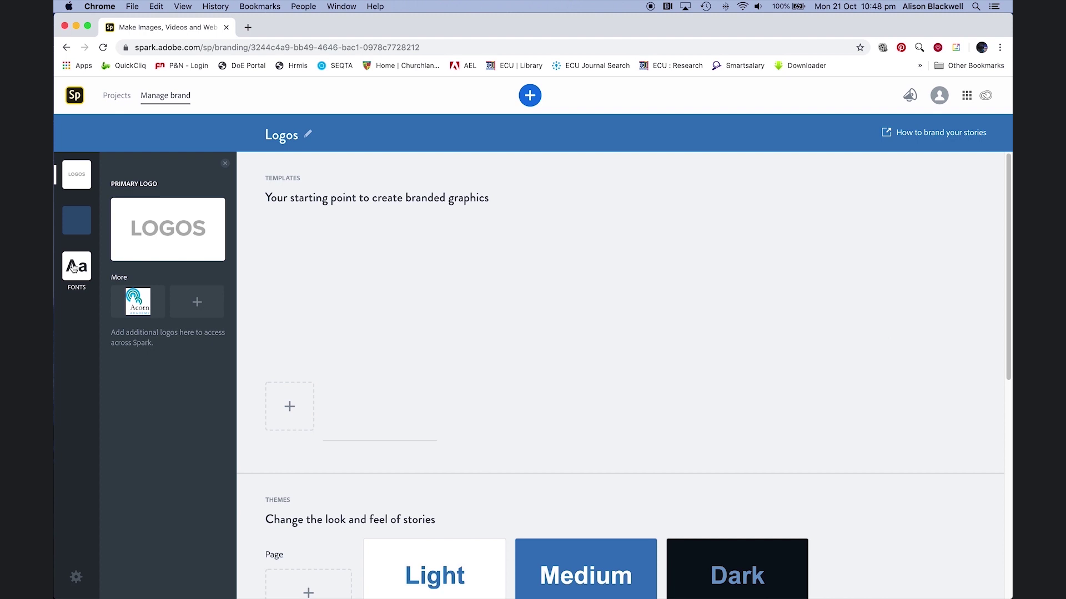
Step: Keep Arial Bold for headings and Adobe Garamond for body text, then show the brand colours
click(77, 266)
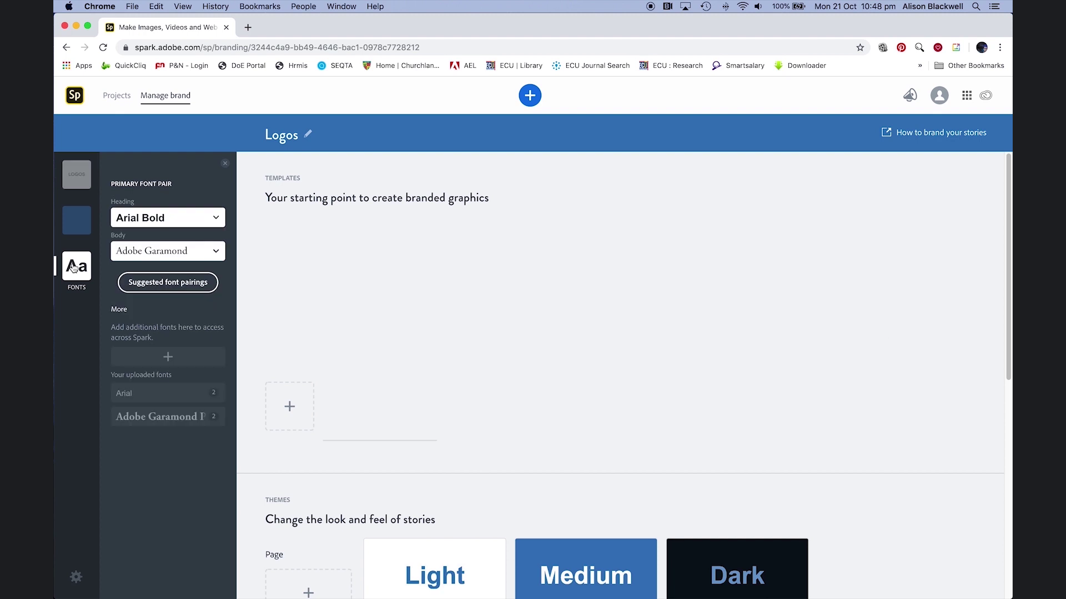
click(181, 218)
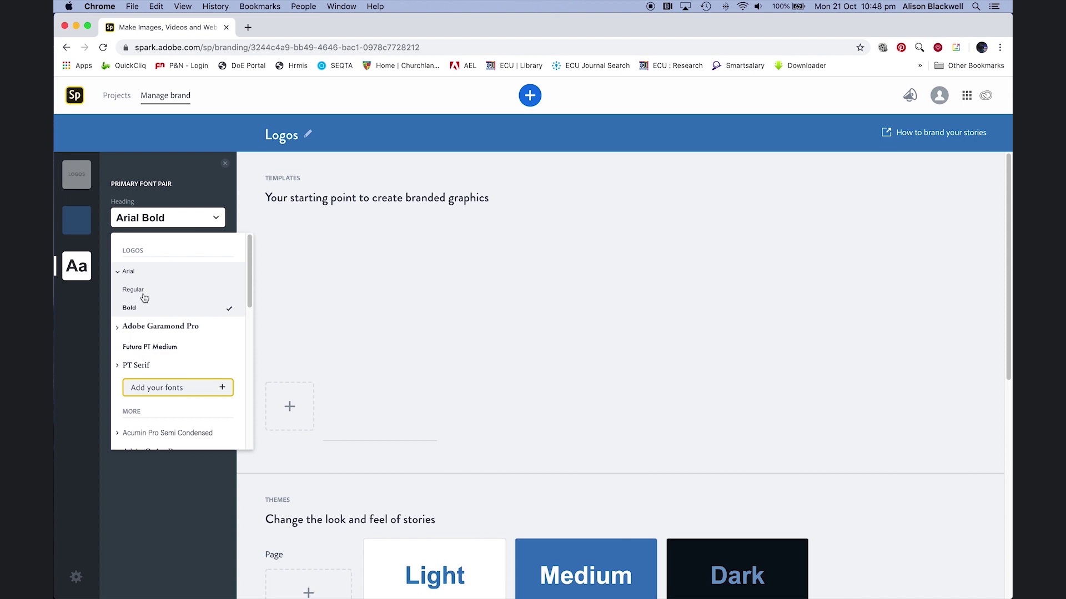
click(149, 309)
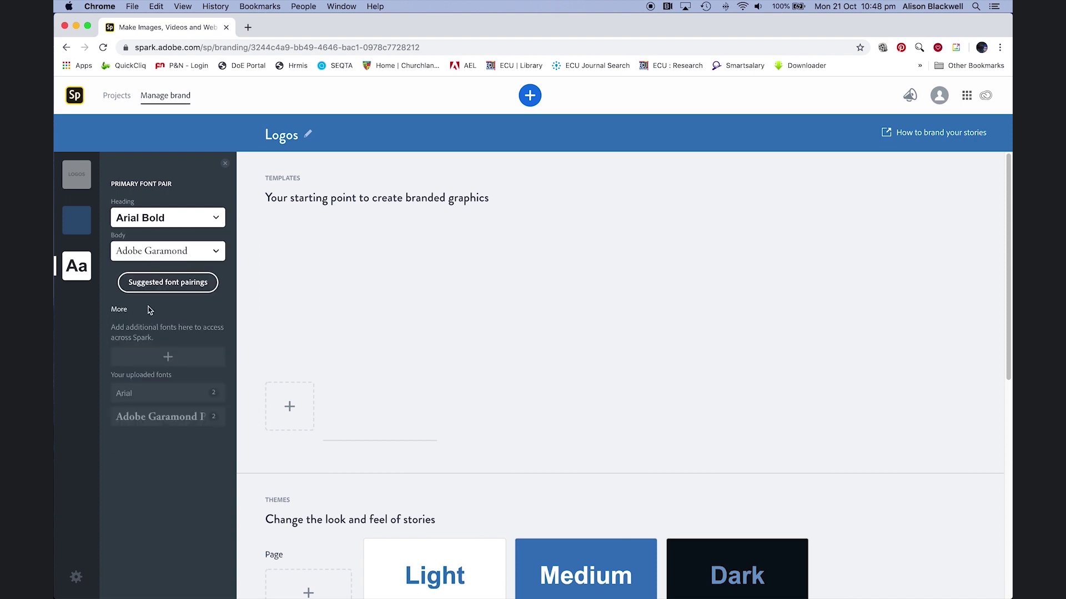
click(177, 257)
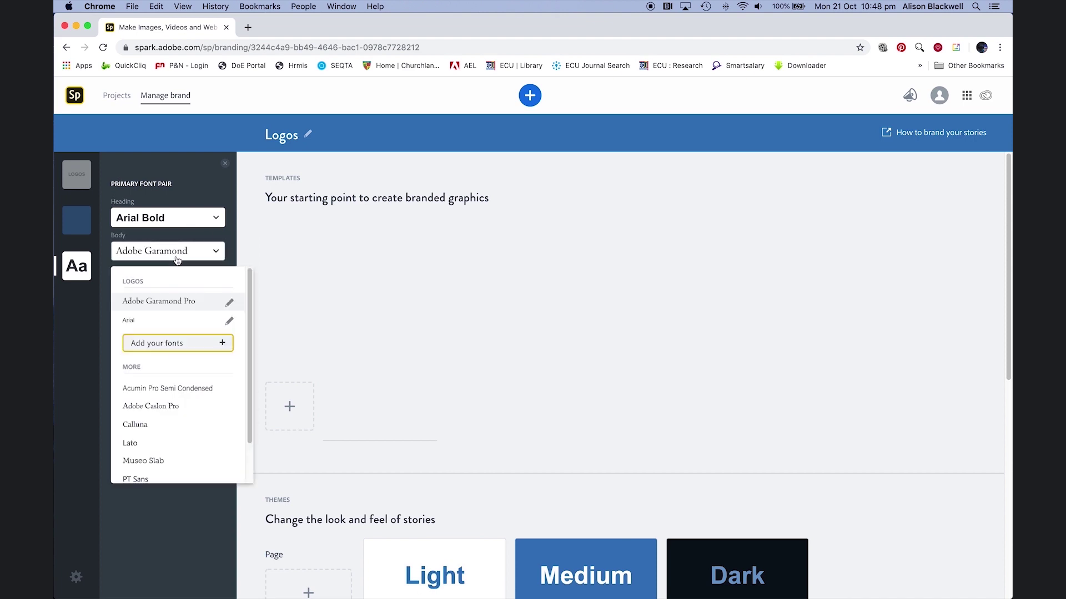
click(175, 300)
click(78, 228)
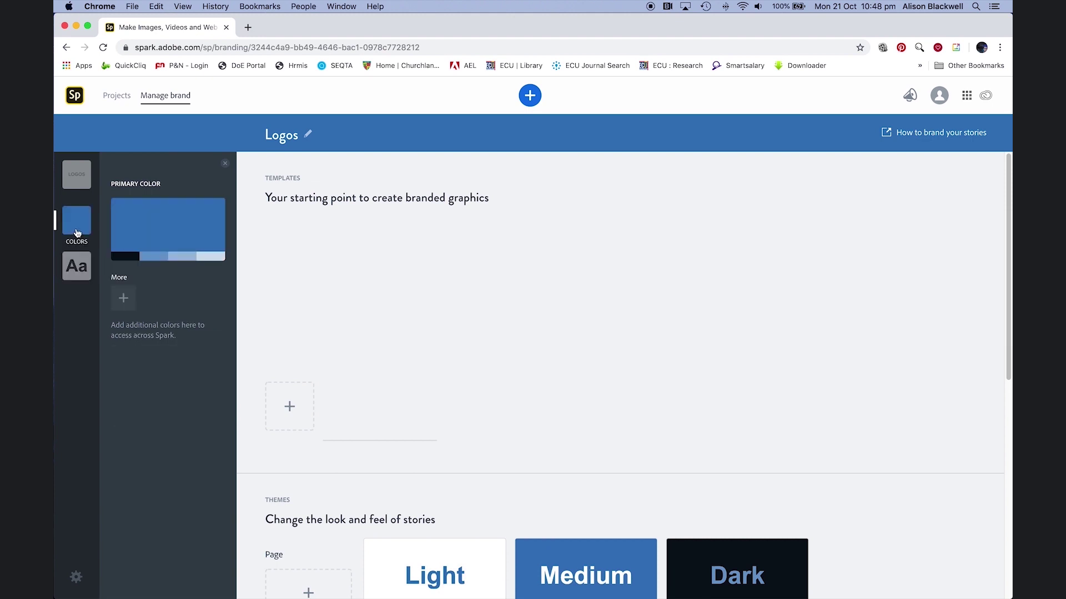
Step: Find 'instagram ad' templates and start a post from the 'Pre-Book any spa treatment 20% off' design
click(530, 96)
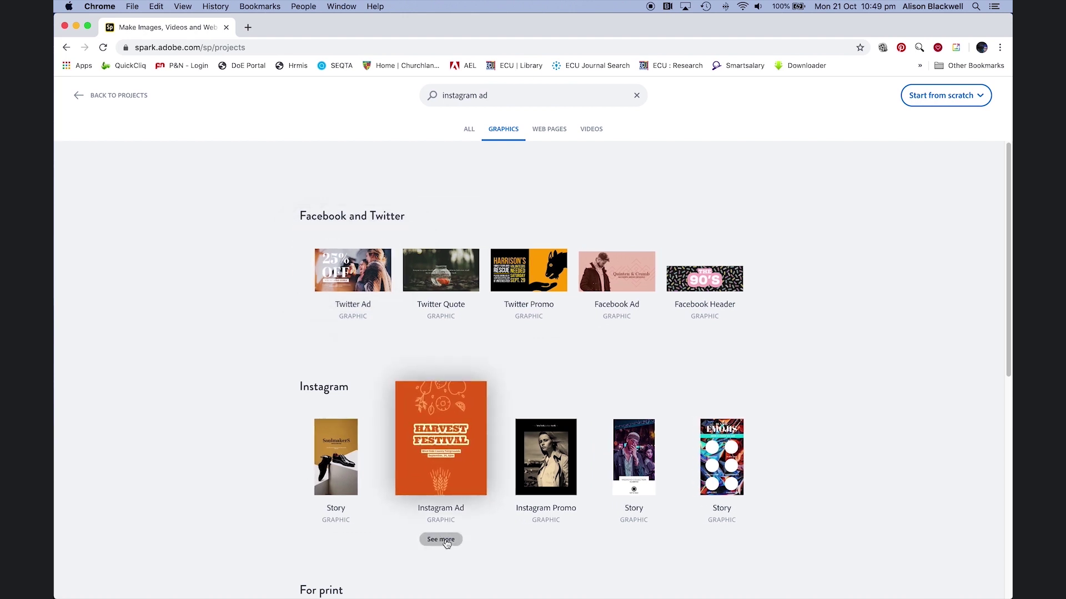
click(441, 540)
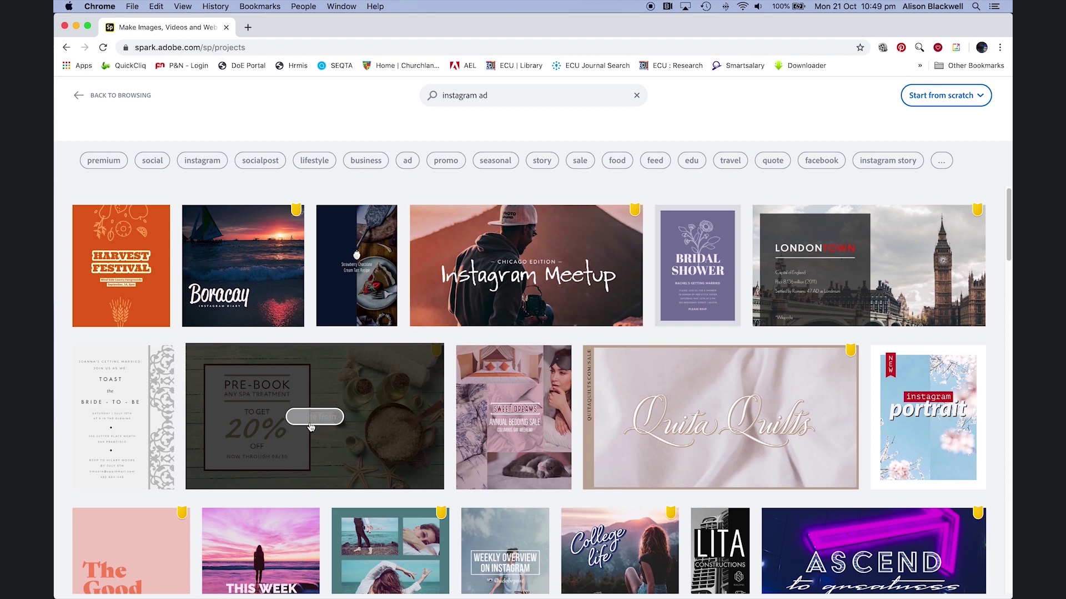
click(312, 417)
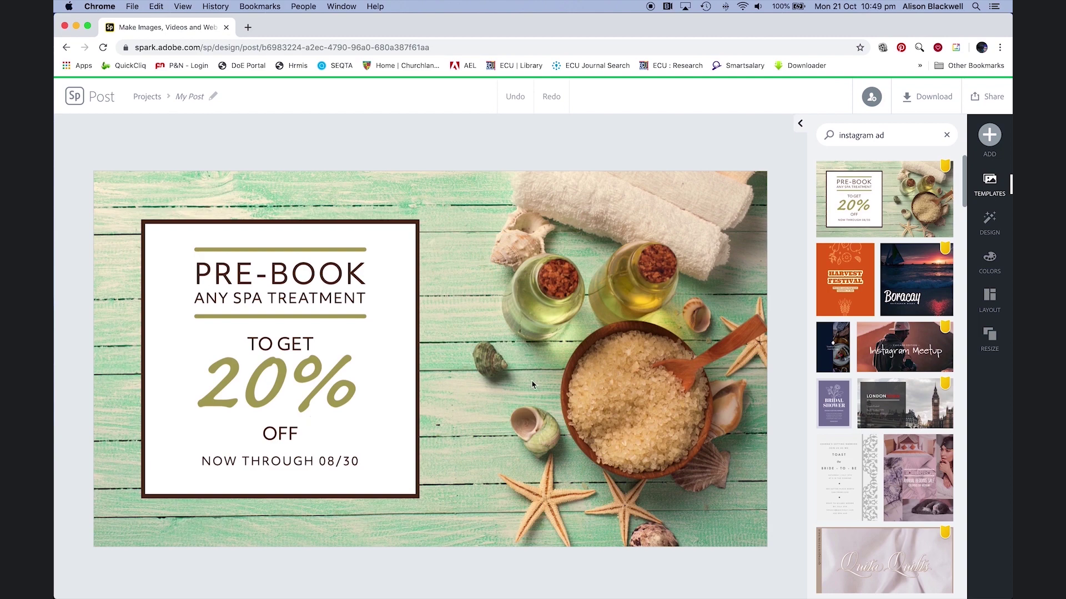
Step: Swap the spa background for the free 'paintings on easels' photo of a dim studio
click(517, 246)
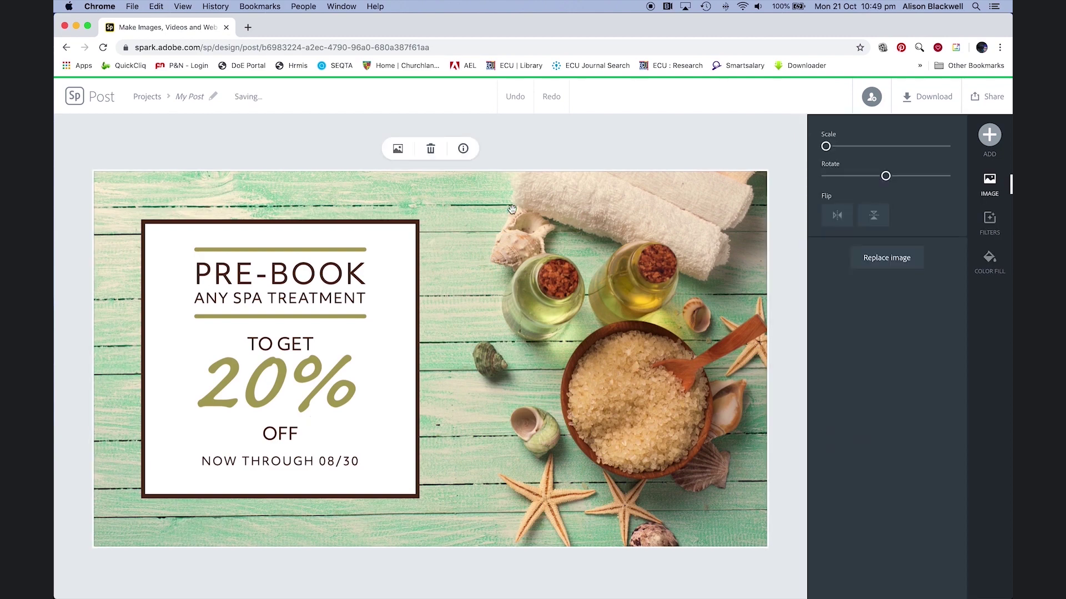
click(989, 137)
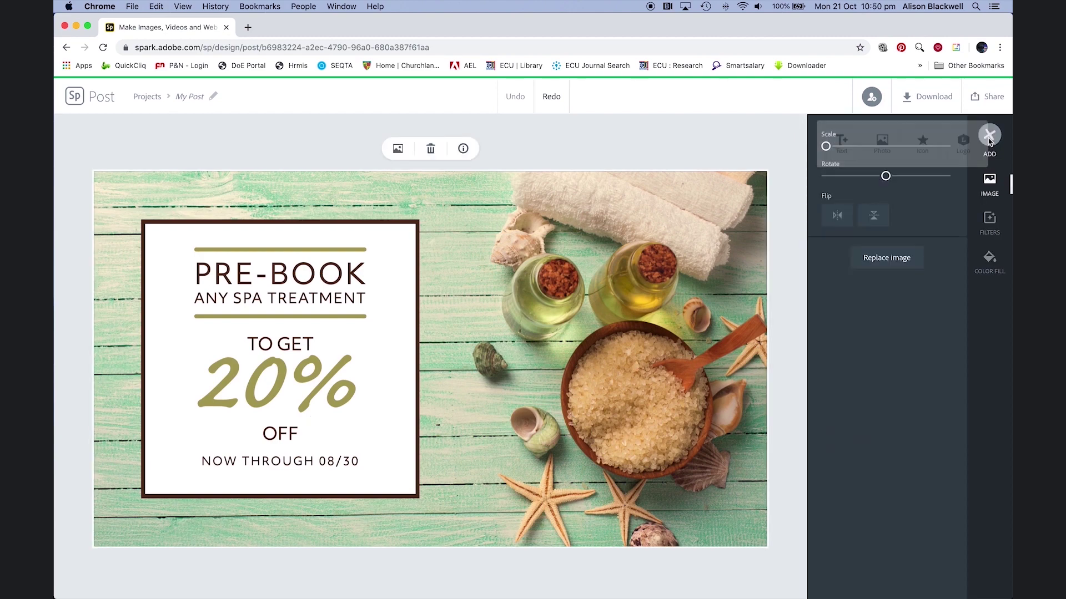
click(865, 145)
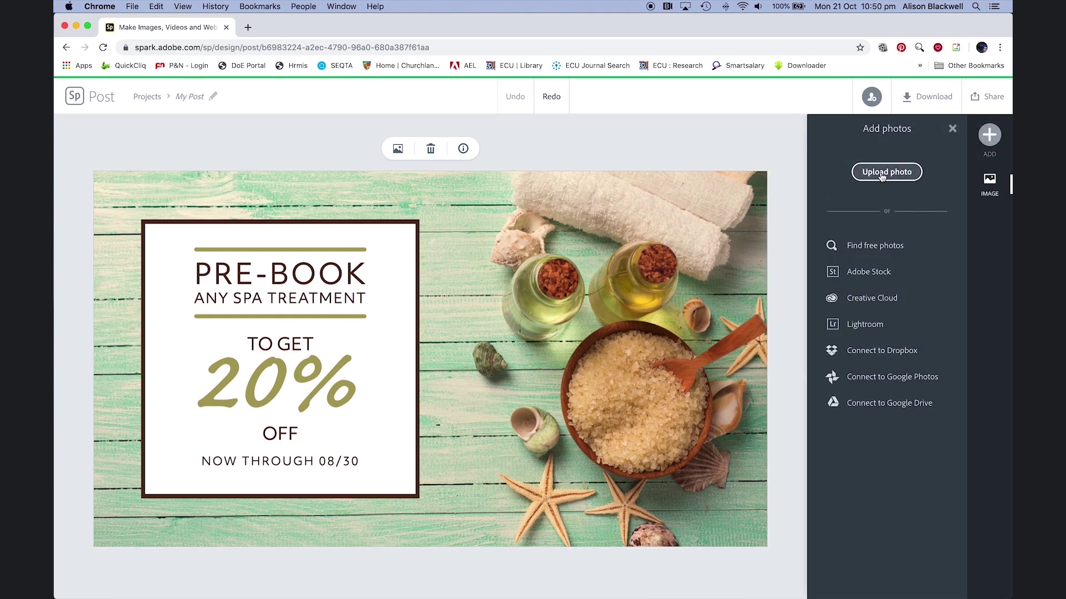
click(646, 282)
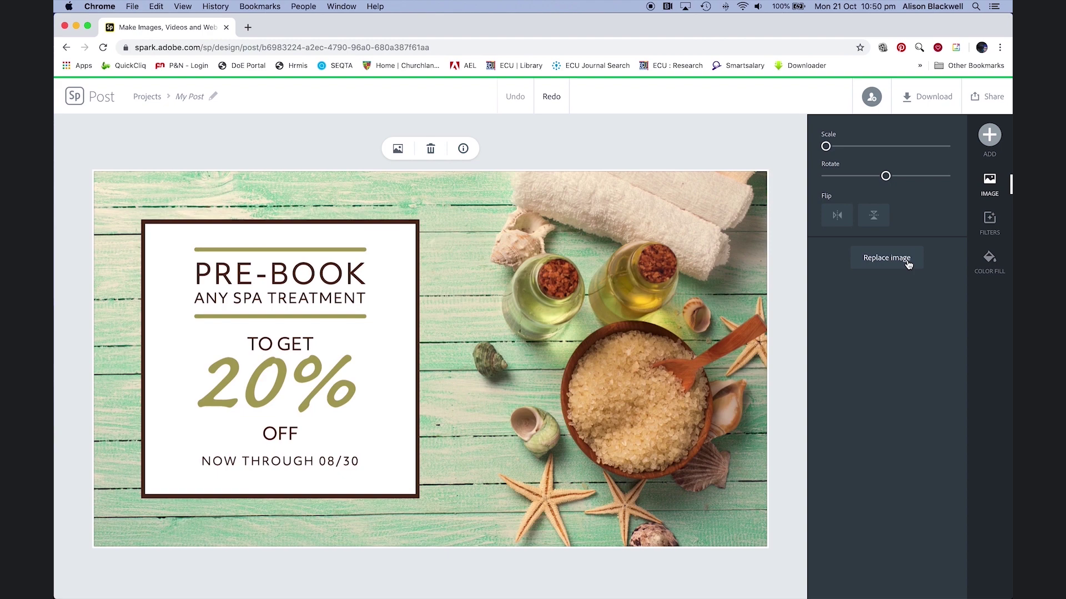
click(886, 257)
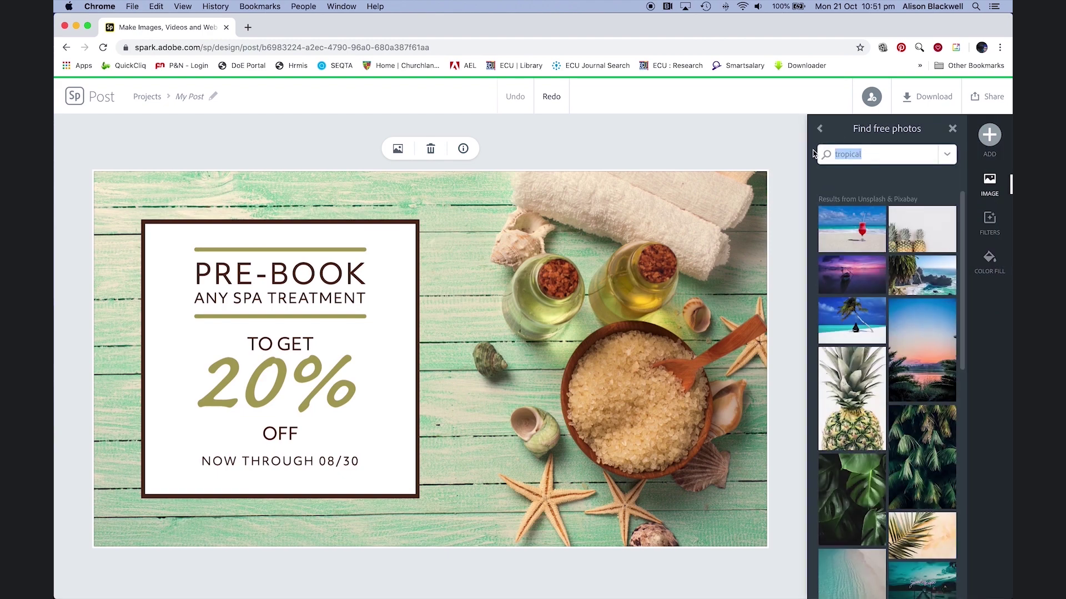
text(paintings on easels)
key(Return)
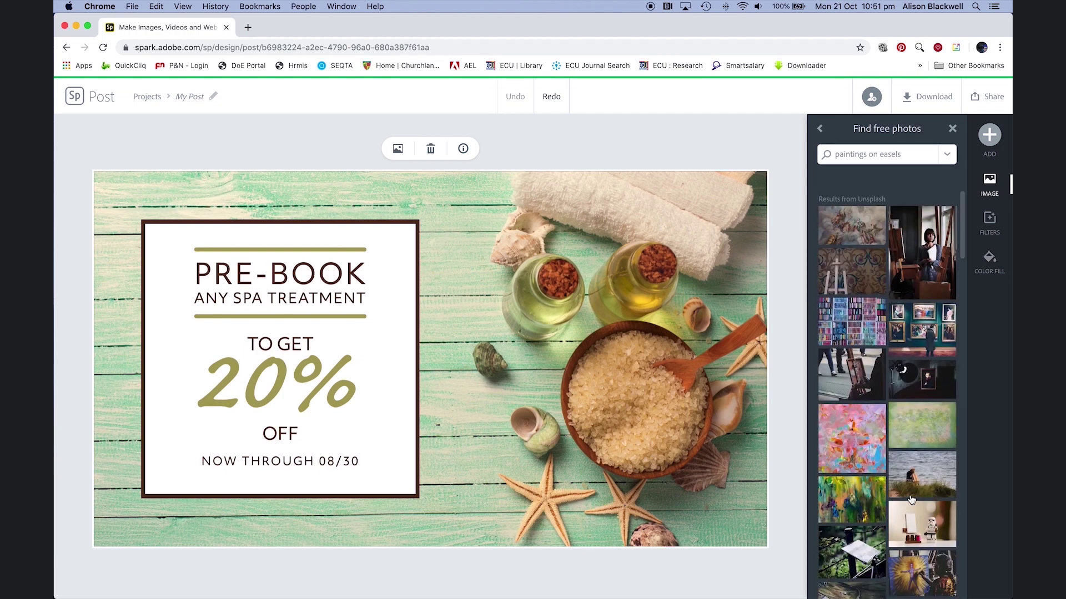
scroll(911, 499, down, 10)
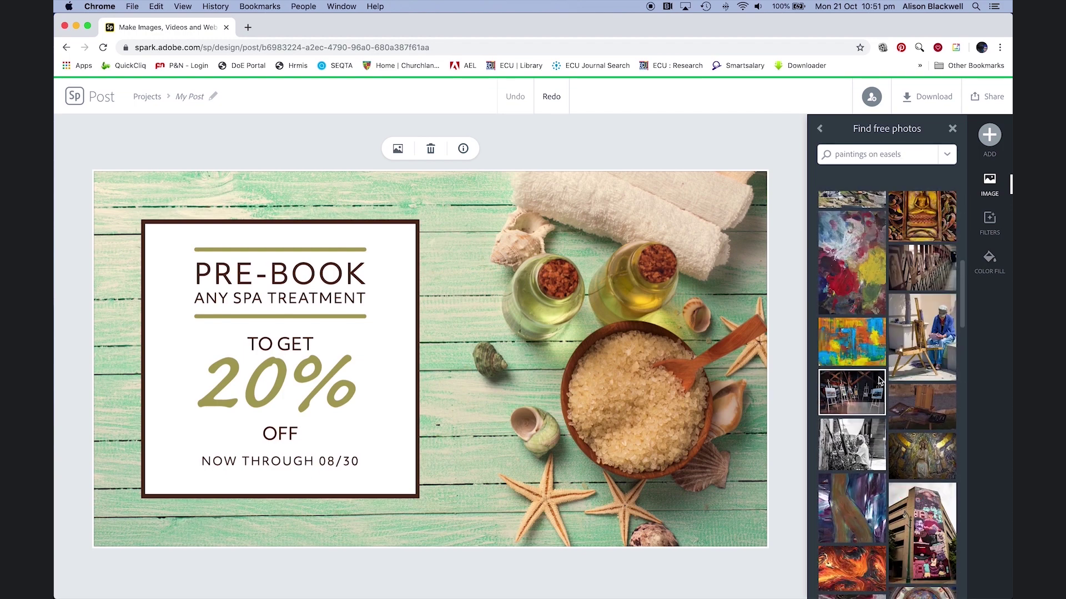
click(879, 382)
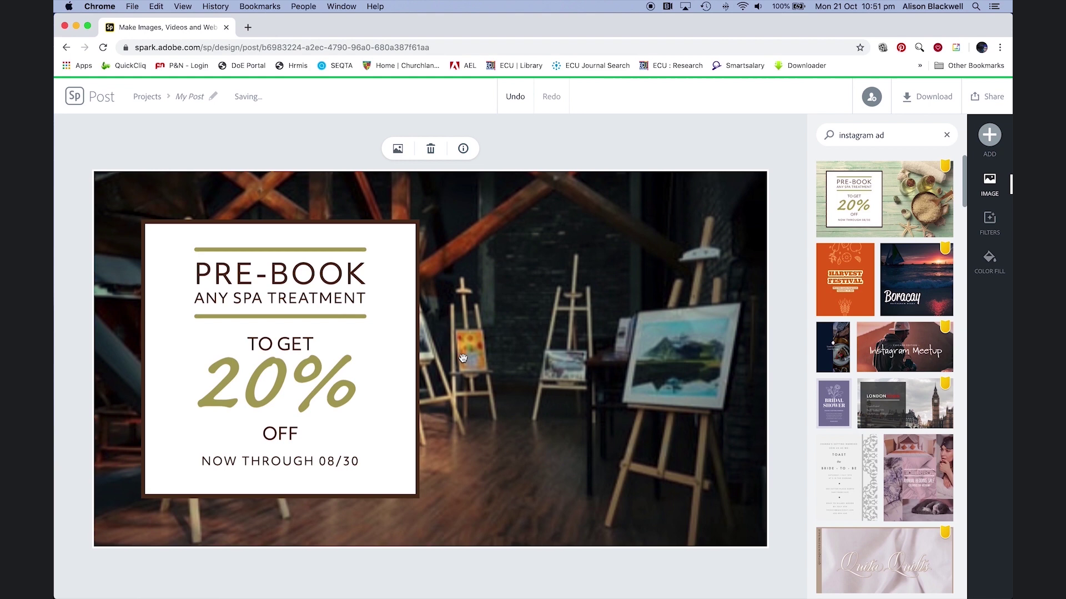
Step: Retype the headline as 'Year 12' / 'Art Exhibition' and stretch it to span the rules
click(288, 295)
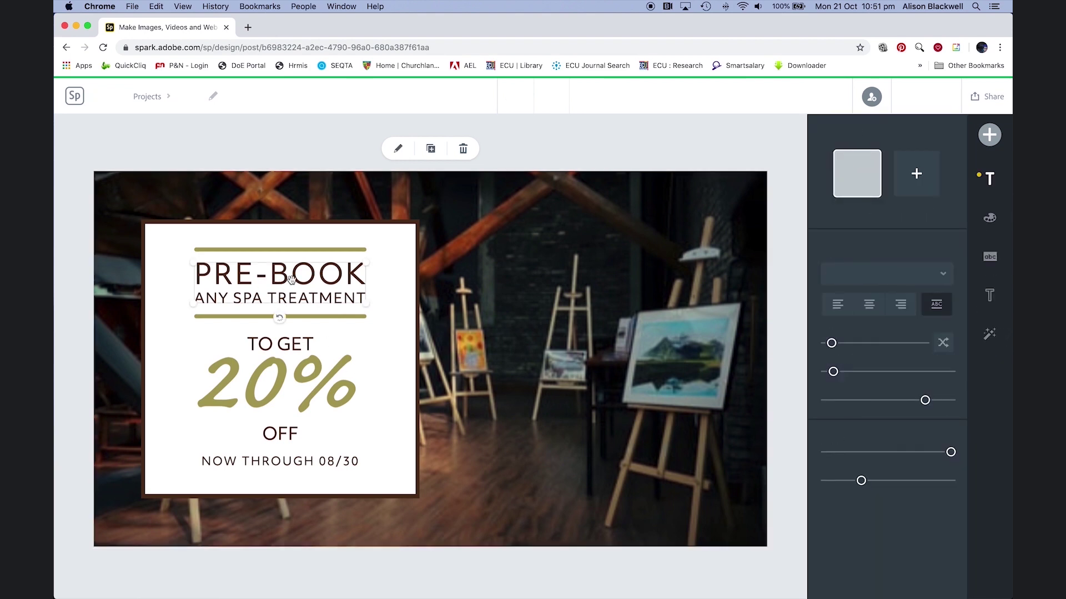
double_click(291, 278)
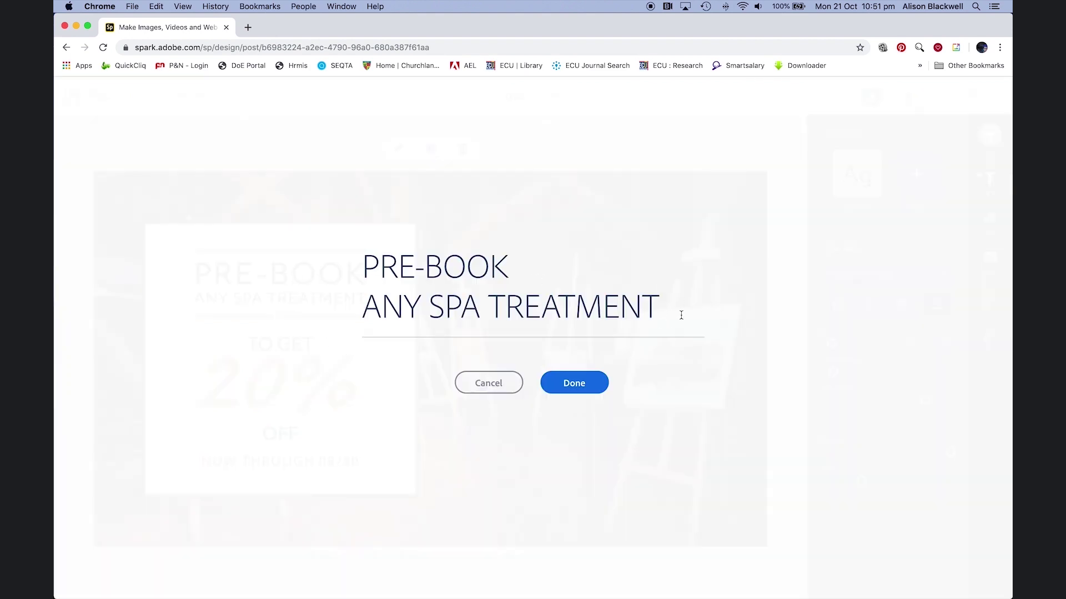
drag(717, 312, 352, 260)
text(Year 12)
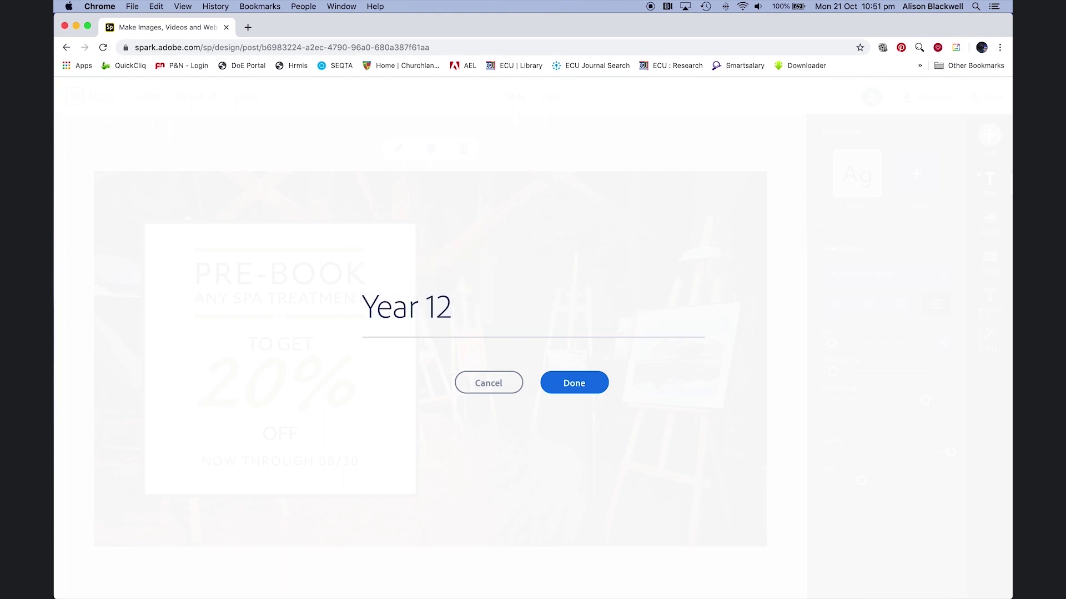
key(Return)
text(Art G)
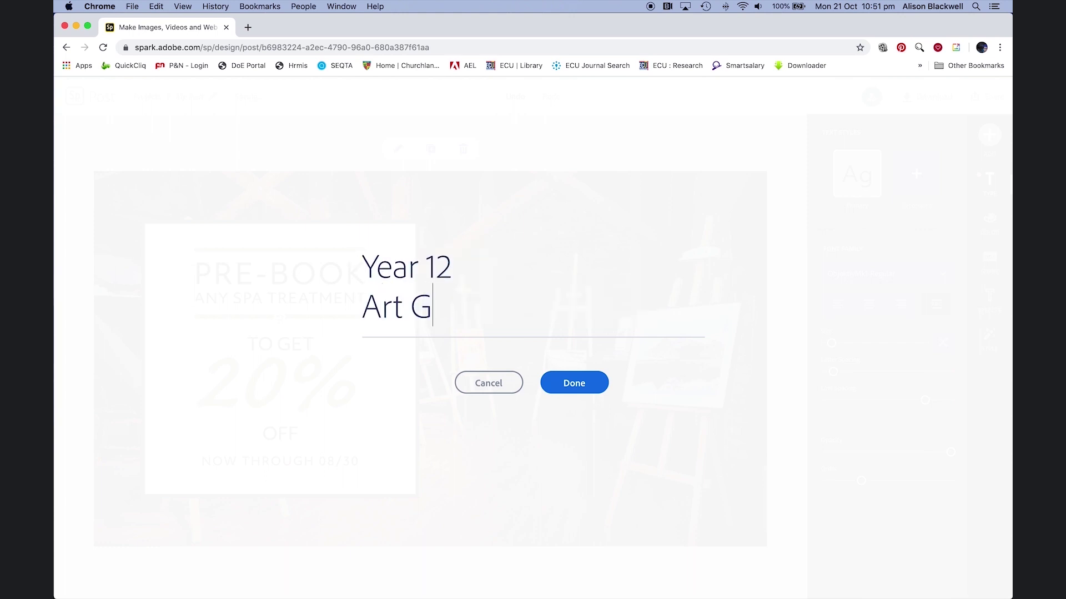
key(BackSpace)
text(Exhib)
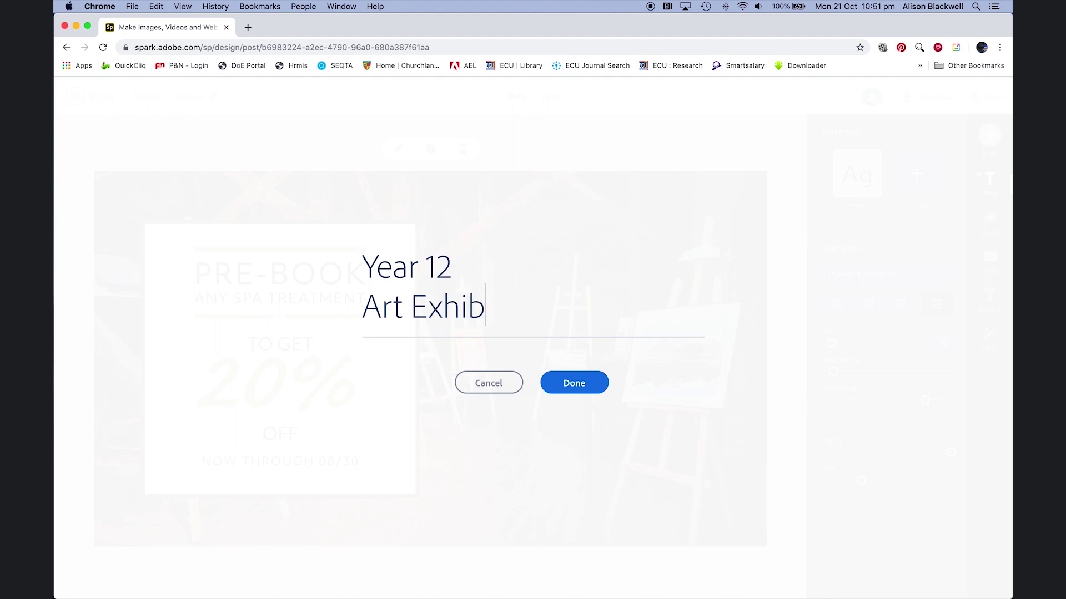
text(ition)
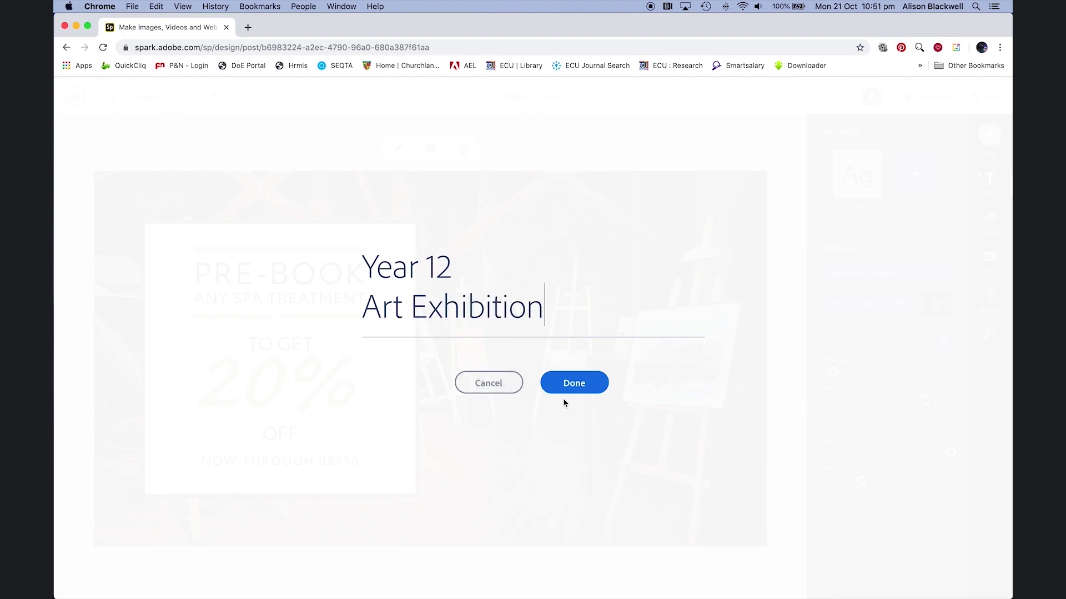
click(568, 389)
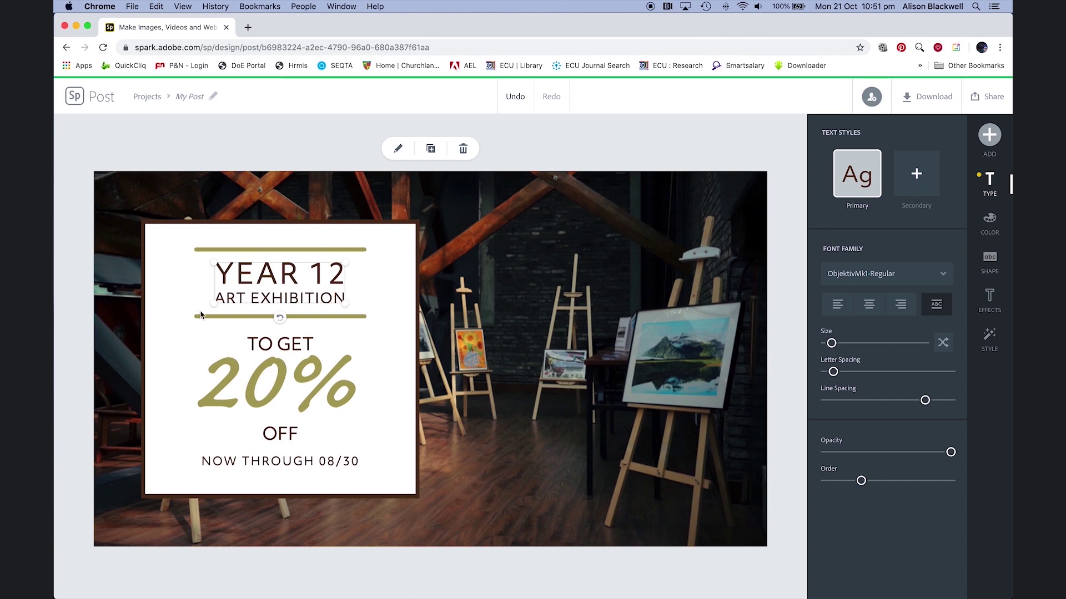
drag(214, 300, 198, 309)
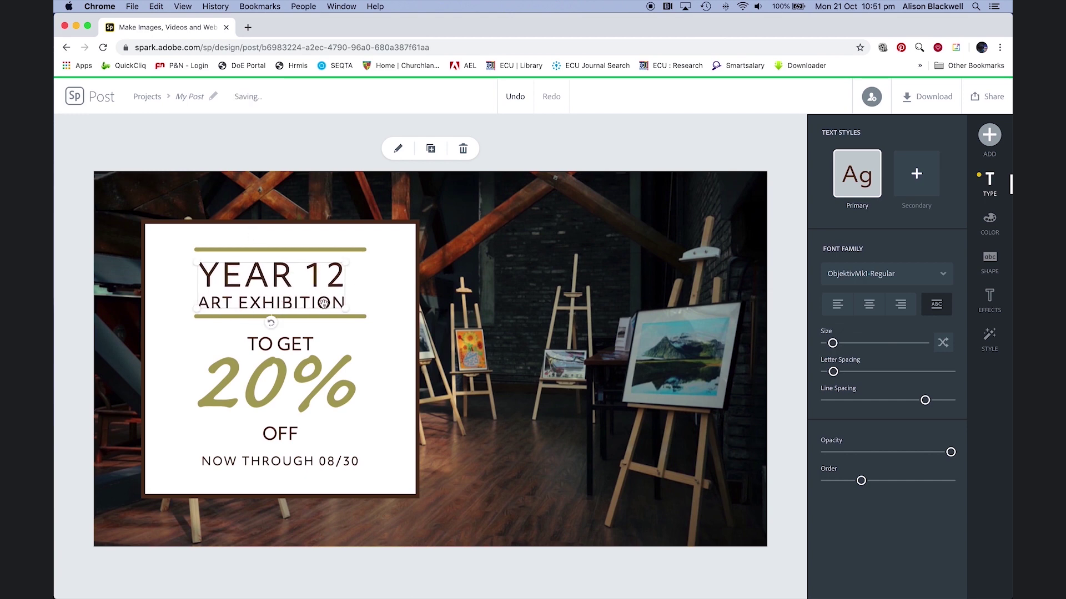
drag(345, 309, 361, 319)
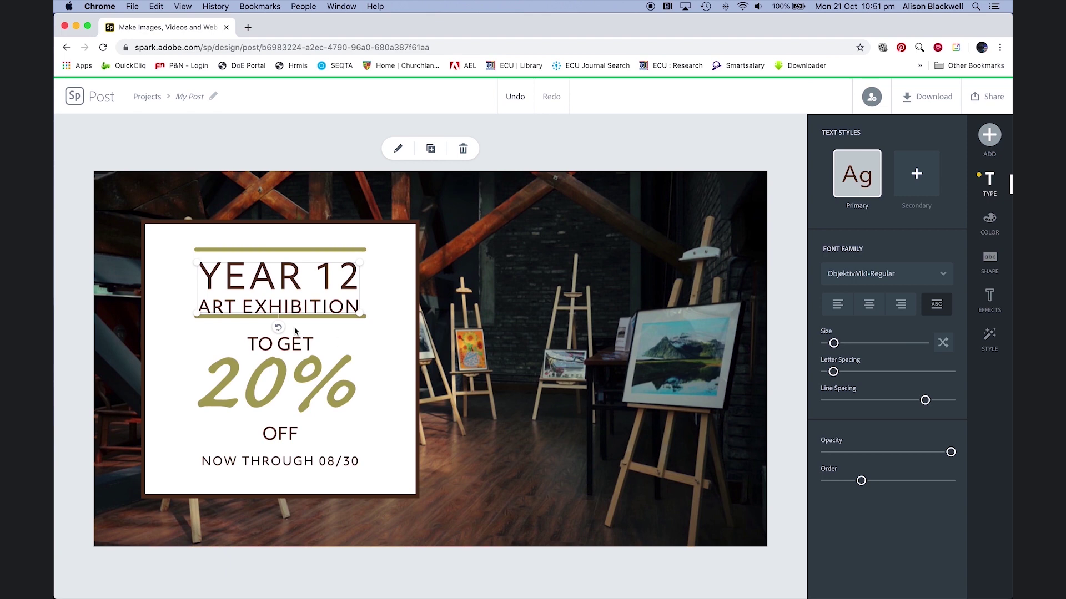
Step: Delete the 20% text and replace TO GET / OFF with '5pm Friday Week 4'
click(308, 375)
key(Delete)
click(298, 350)
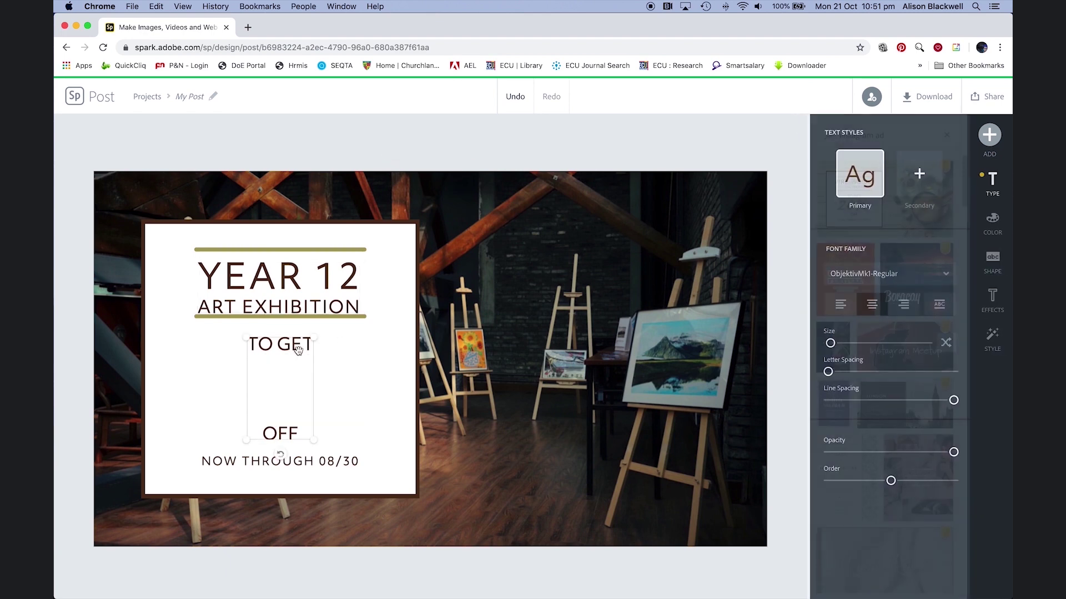
click(285, 347)
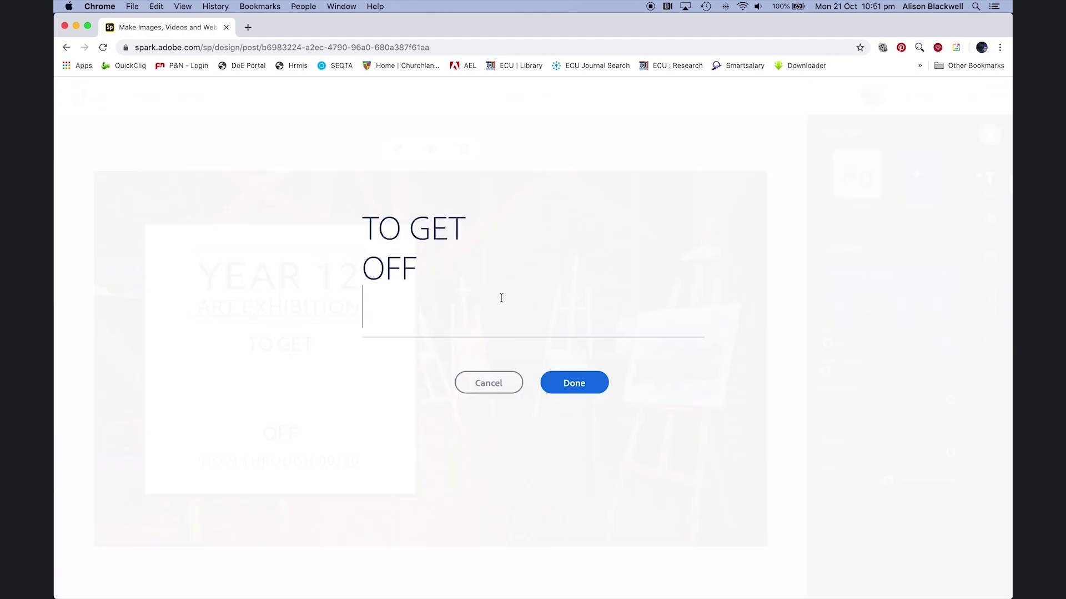
drag(416, 322, 349, 208)
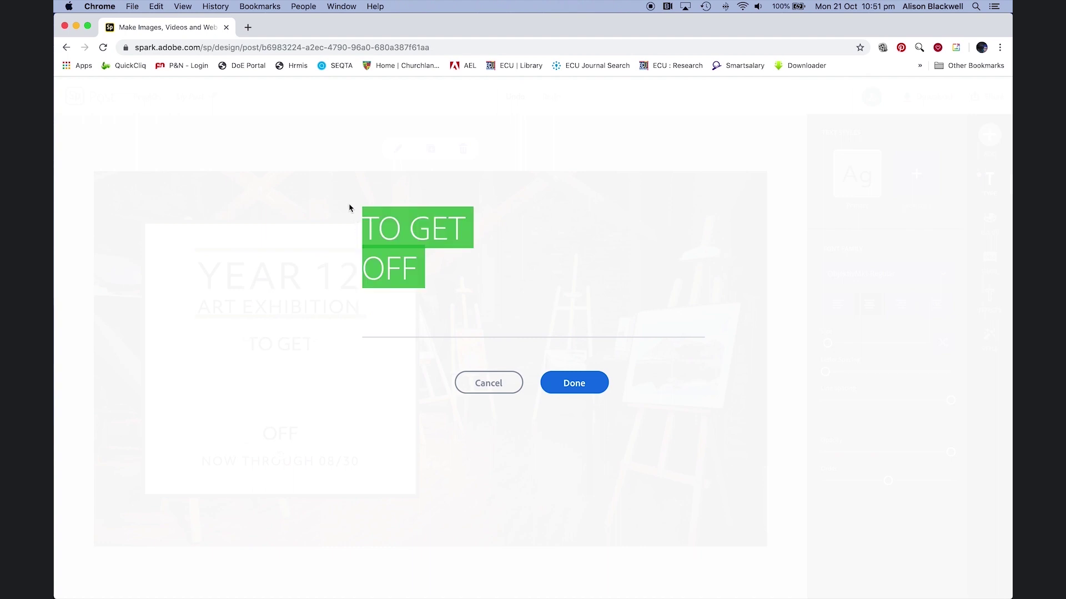
text(5pm Friday )
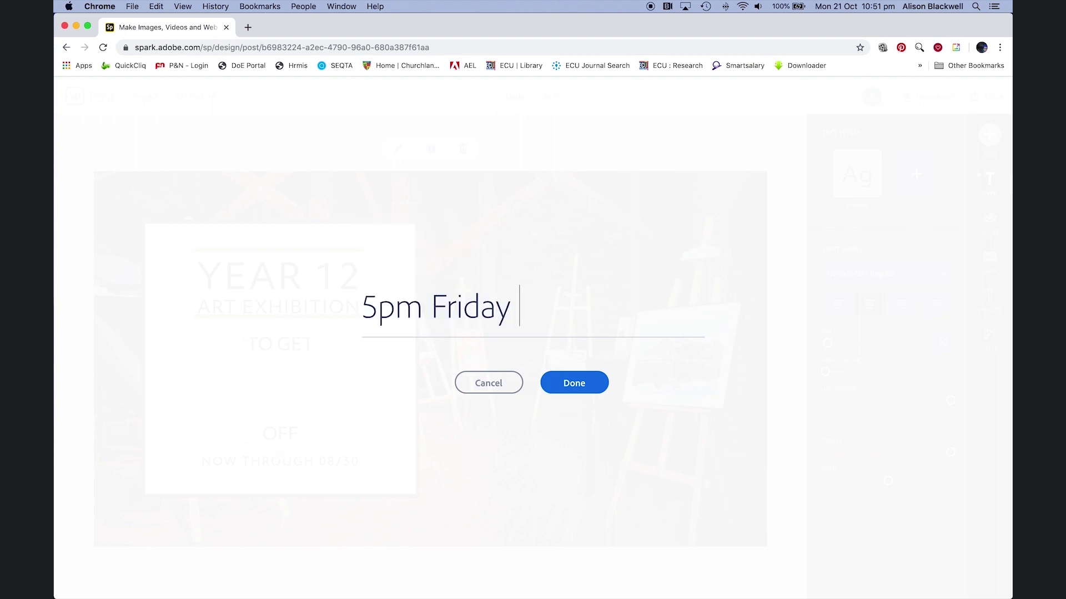
text(Week 4)
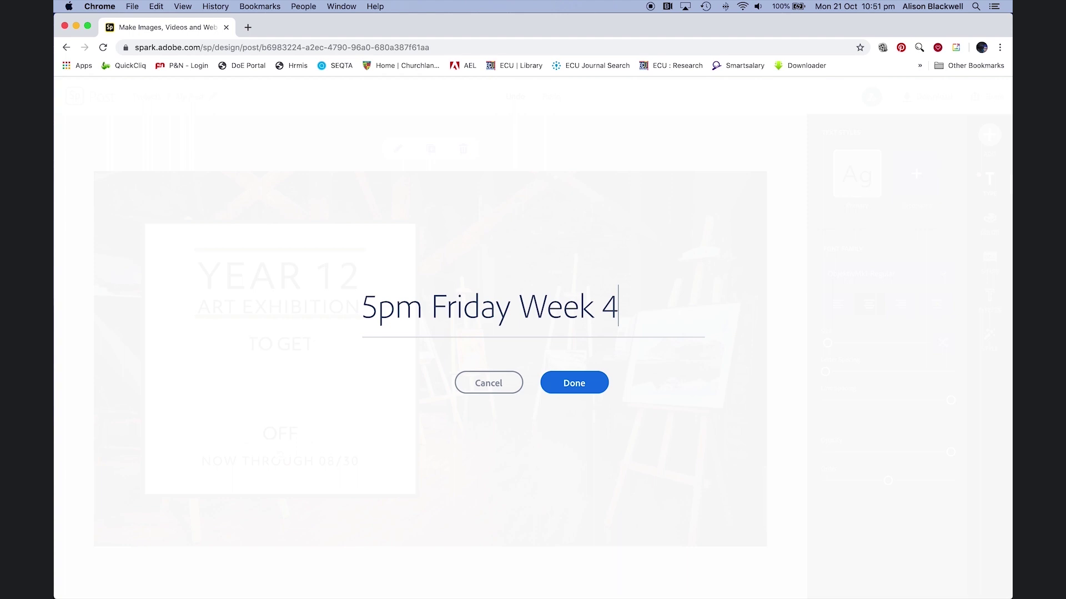
click(581, 385)
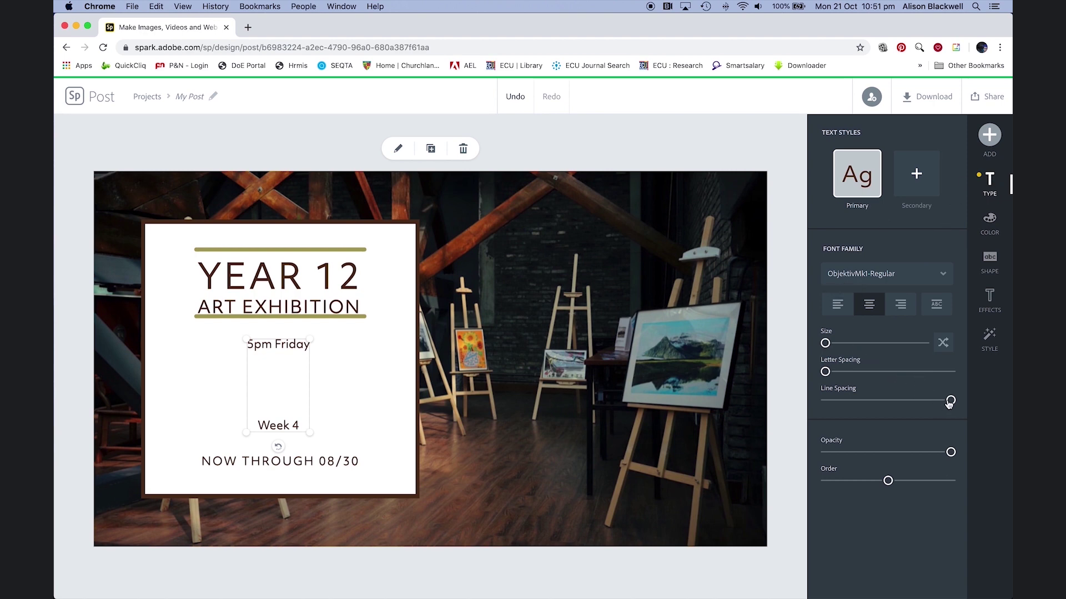
Step: Tighten the line spacing and enlarge '5pm Friday Week 4' onto a single line
drag(951, 401, 937, 400)
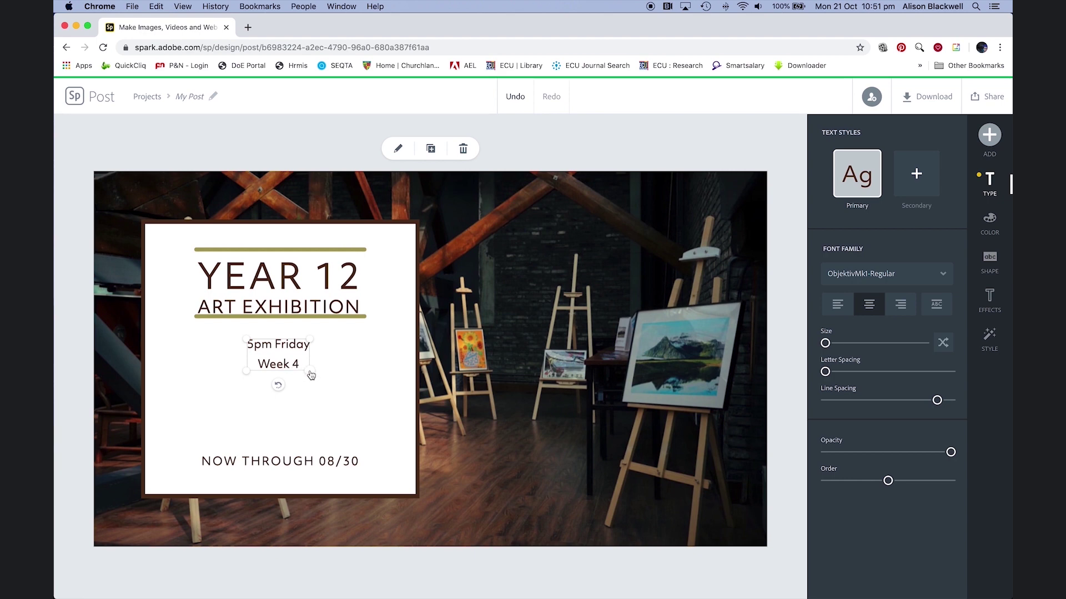
drag(311, 375, 395, 372)
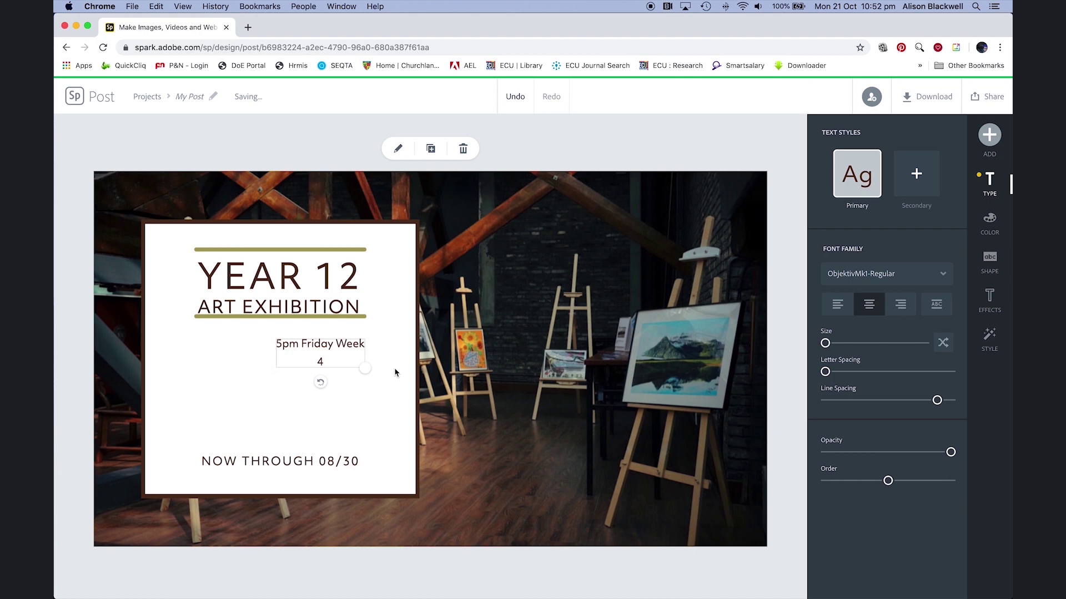
drag(274, 368, 253, 431)
click(269, 462)
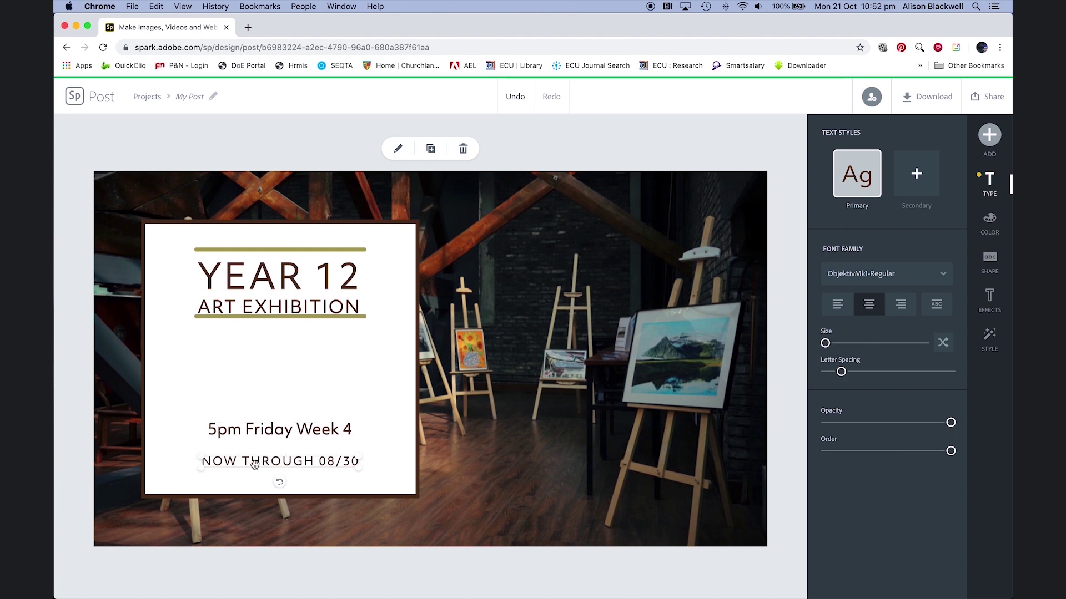
Step: Replace NOW THROUGH 08/30 with 'All welcome'
double_click(254, 464)
drag(677, 307, 325, 310)
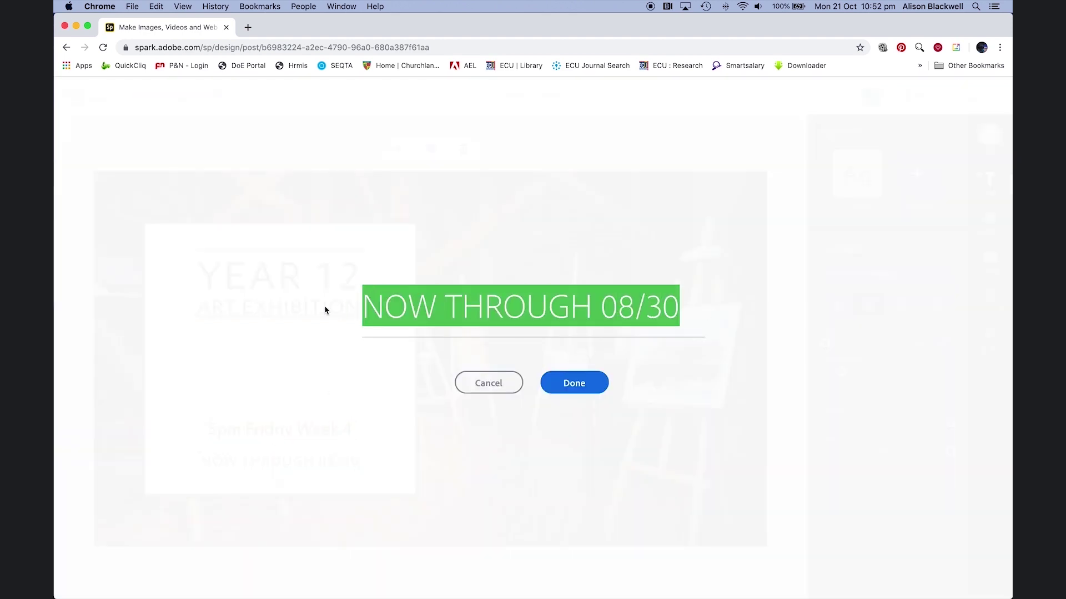
text(All welc)
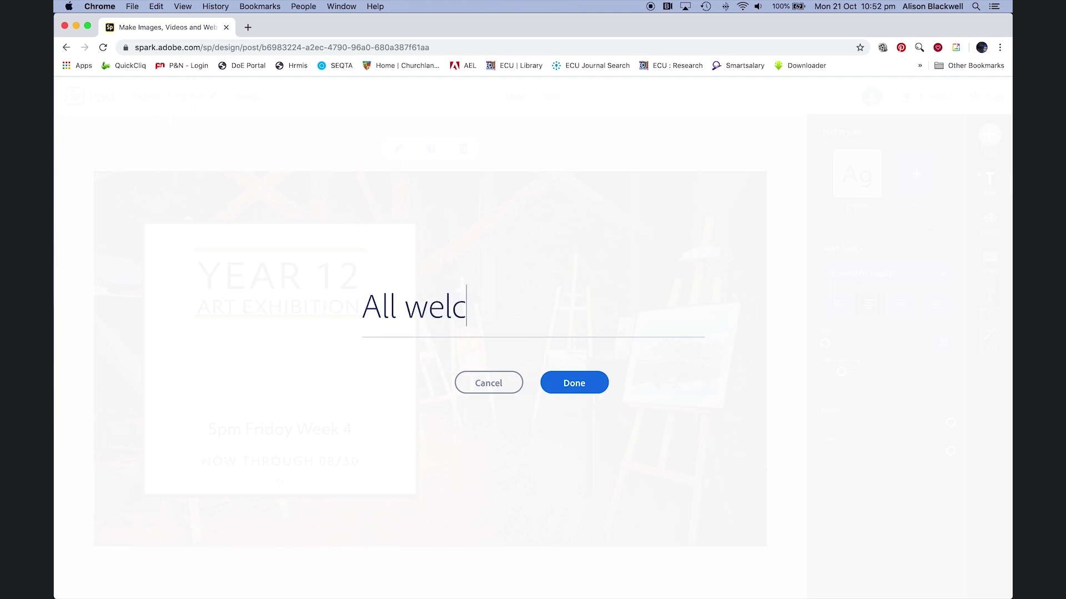
text(ome)
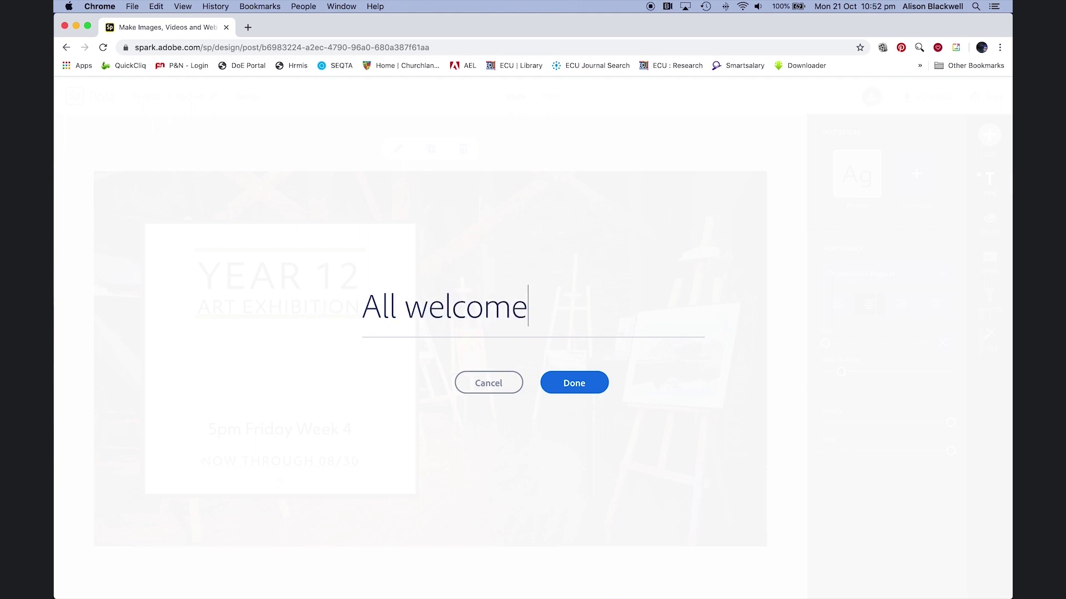
click(586, 381)
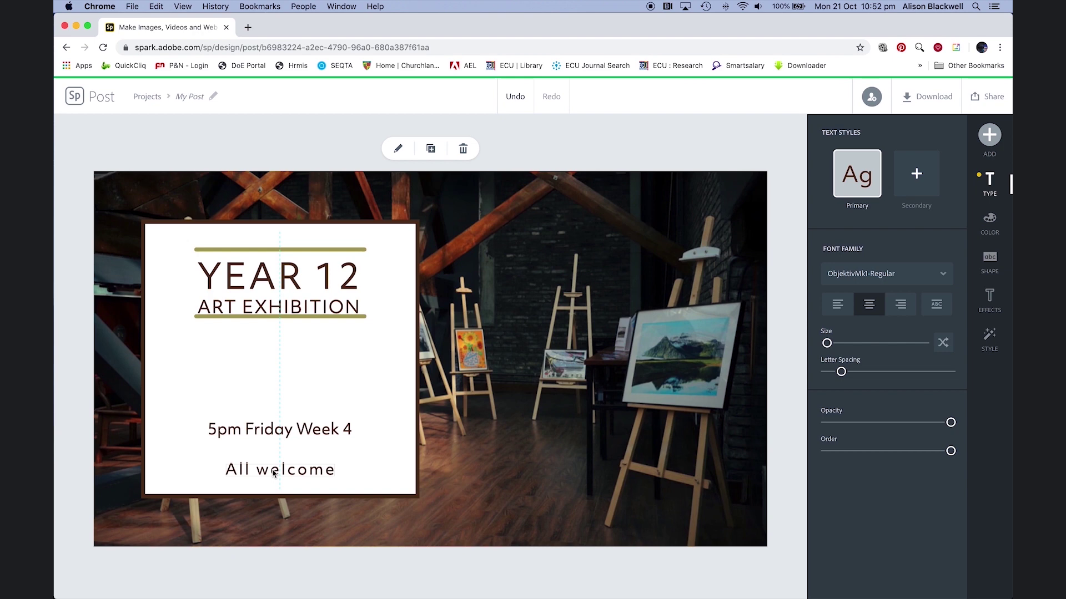
Step: Move the date, both rules and the headline down to sit just above 'All welcome'
drag(280, 433, 278, 457)
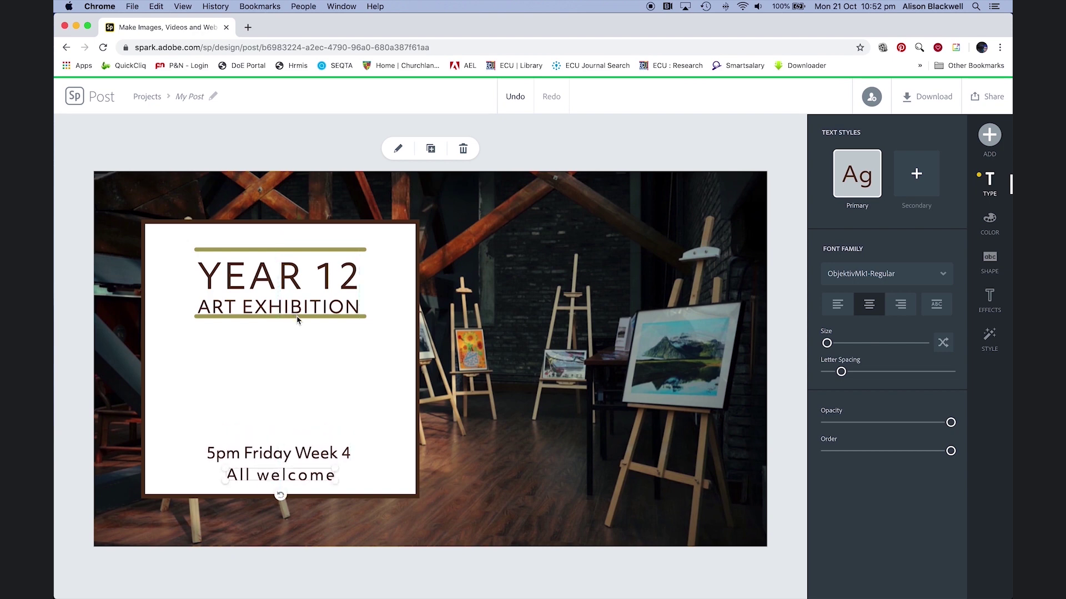
drag(297, 319, 310, 443)
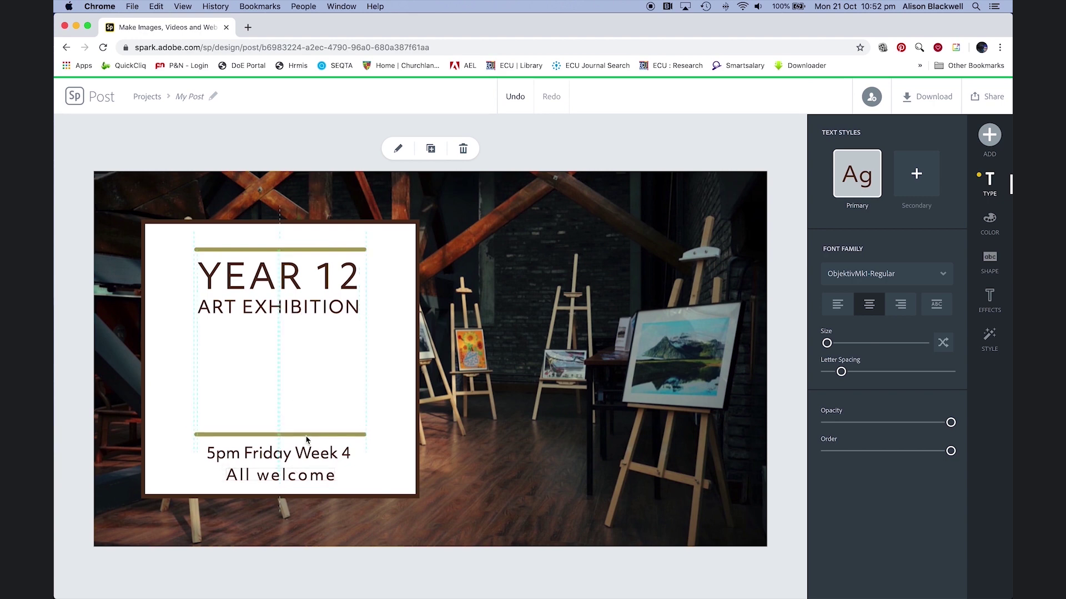
drag(312, 315, 317, 395)
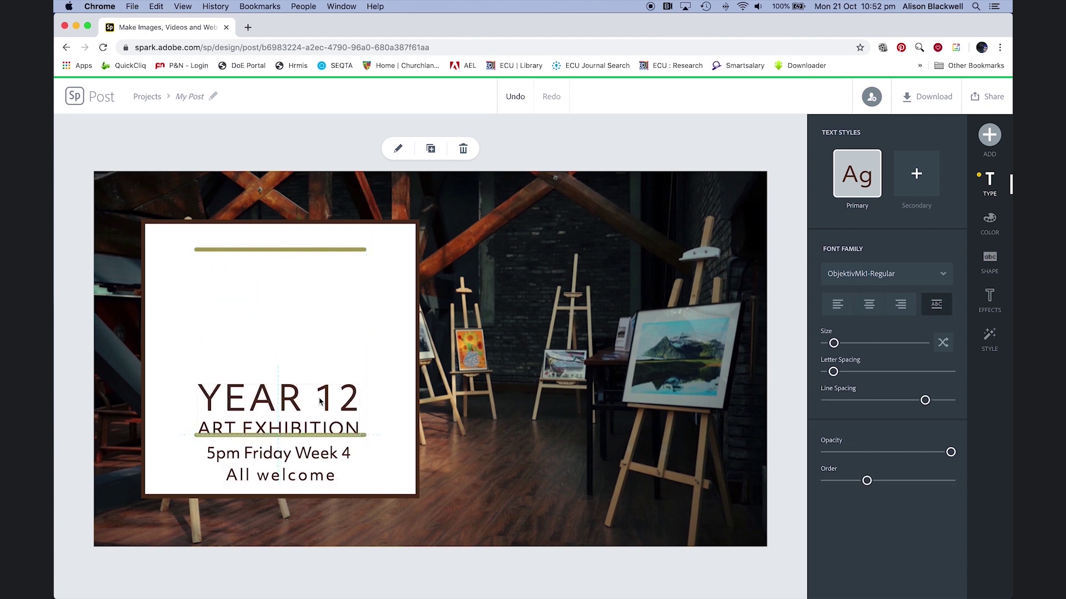
drag(311, 251, 316, 382)
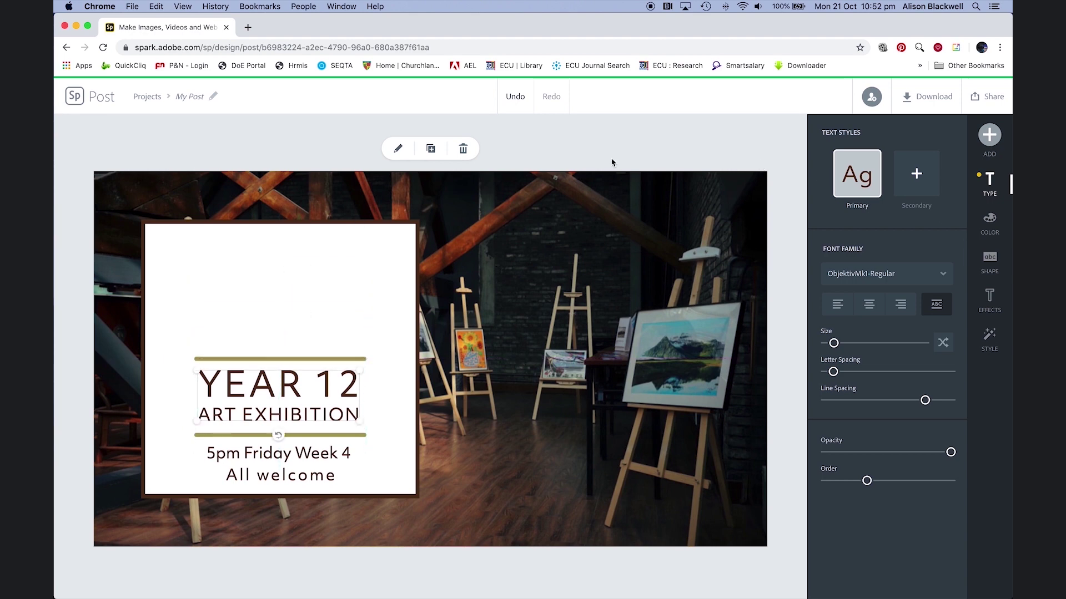
Step: Apply Brandify, turning the card black with blue rules, bold light text and a LOGOS placeholder
click(526, 143)
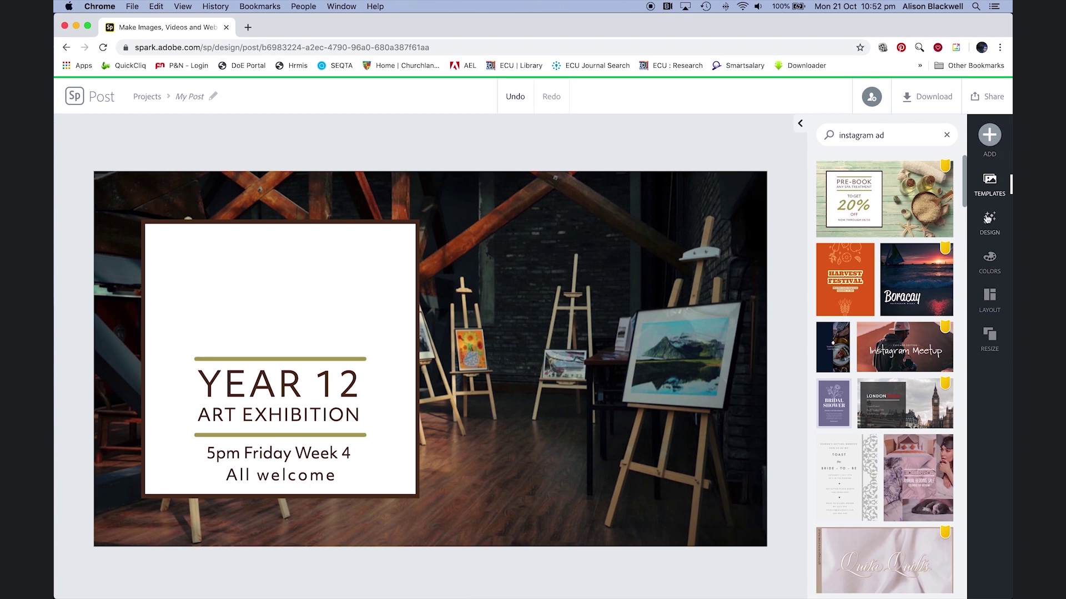
click(988, 219)
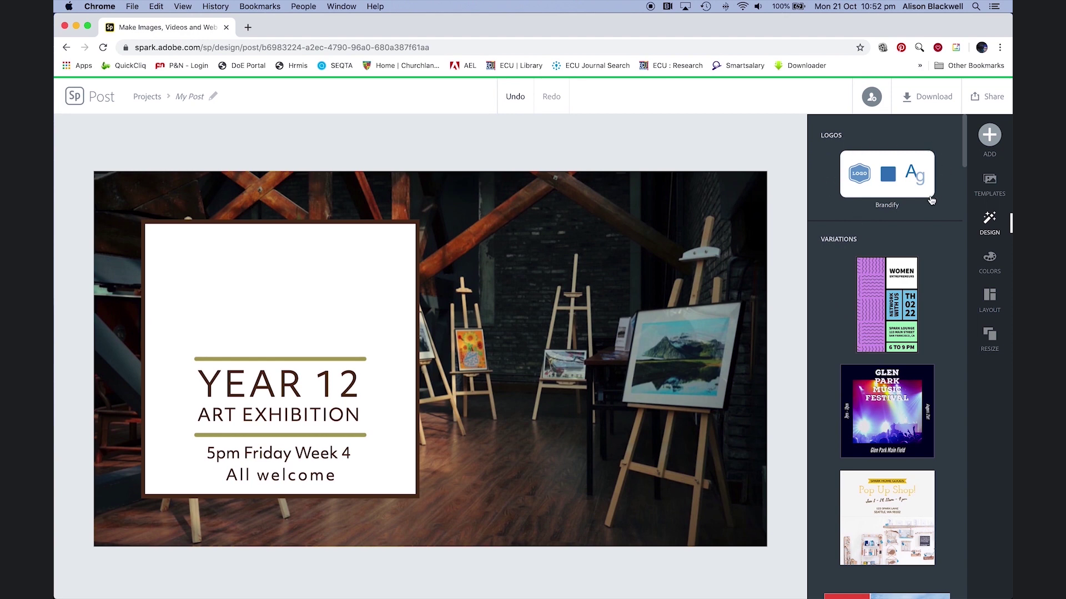
mouse_move(903, 196)
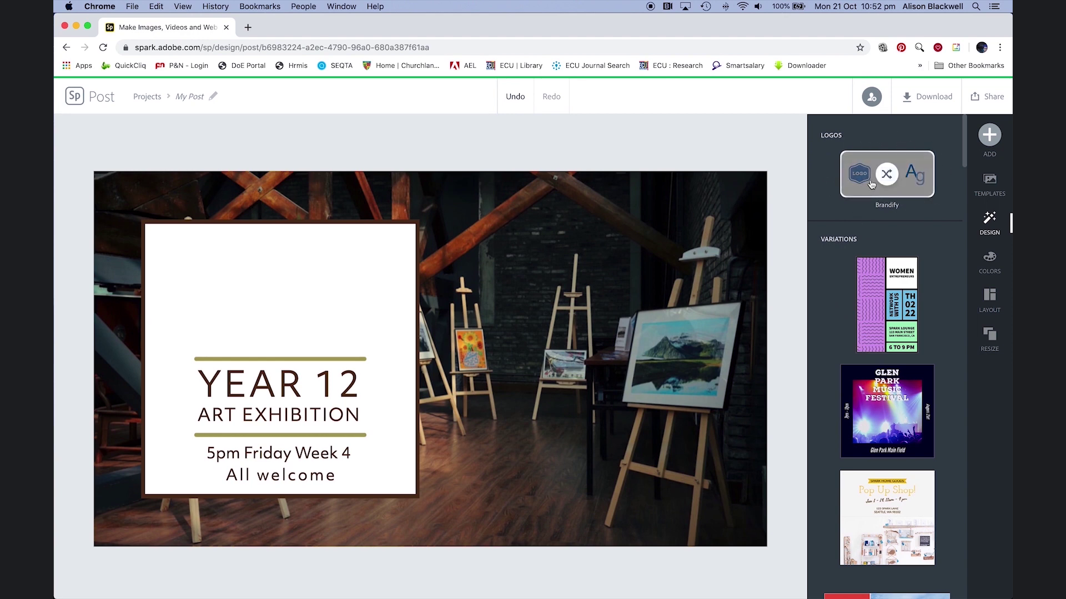
click(856, 176)
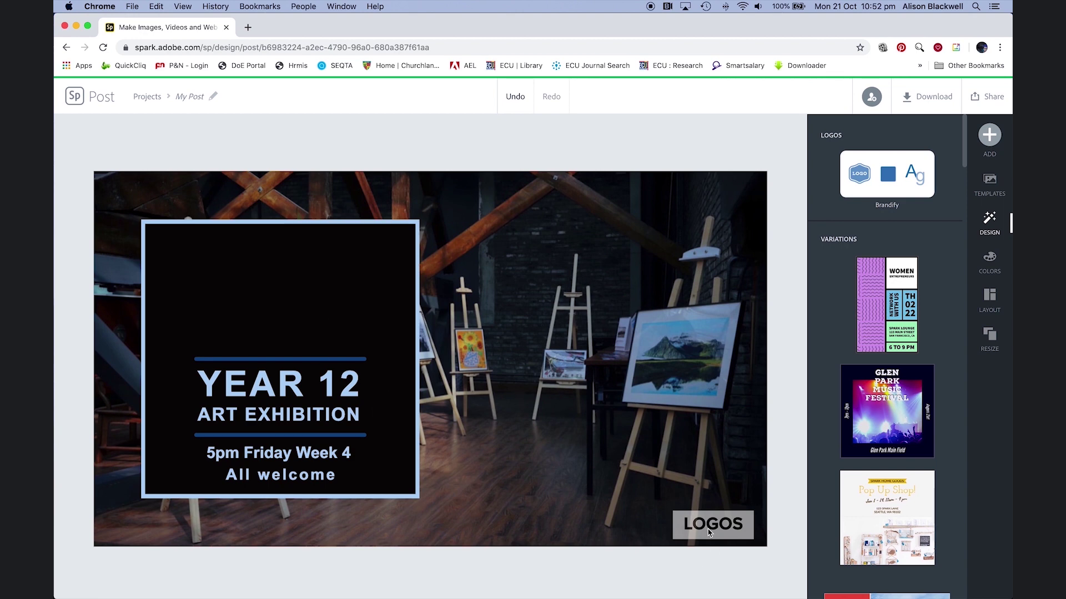
Step: Move the LOGOS placeholder up and add the Acorn Academy brand logo to the post
drag(708, 533, 579, 439)
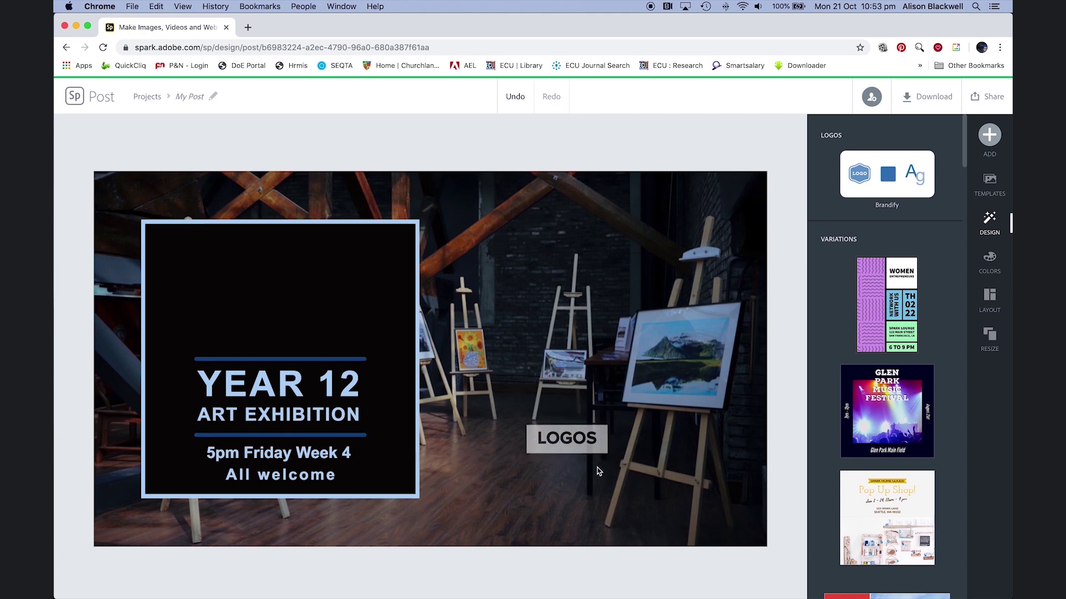
click(989, 134)
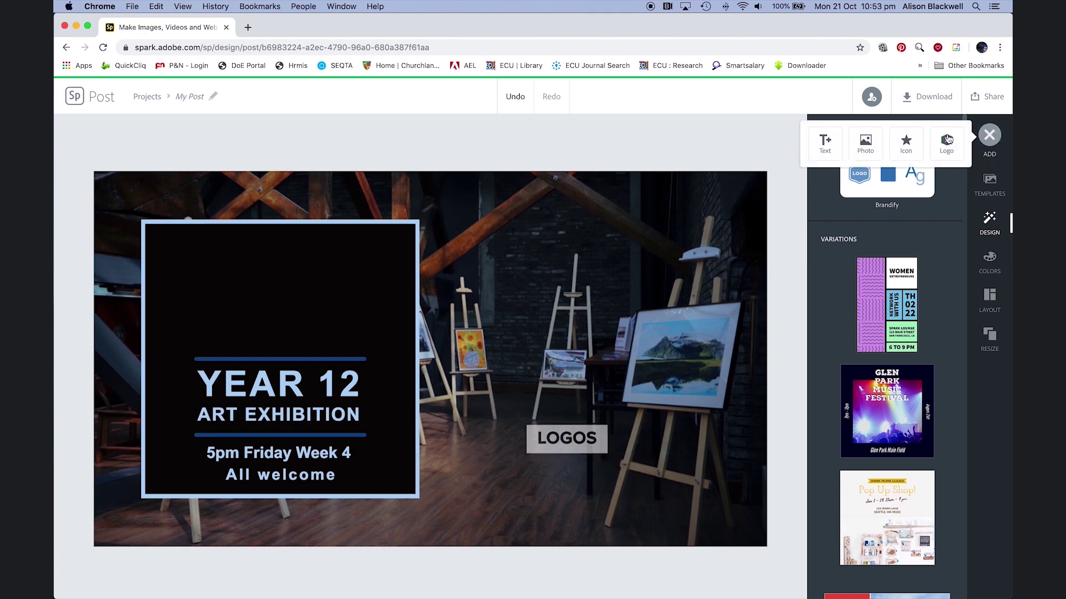
click(947, 139)
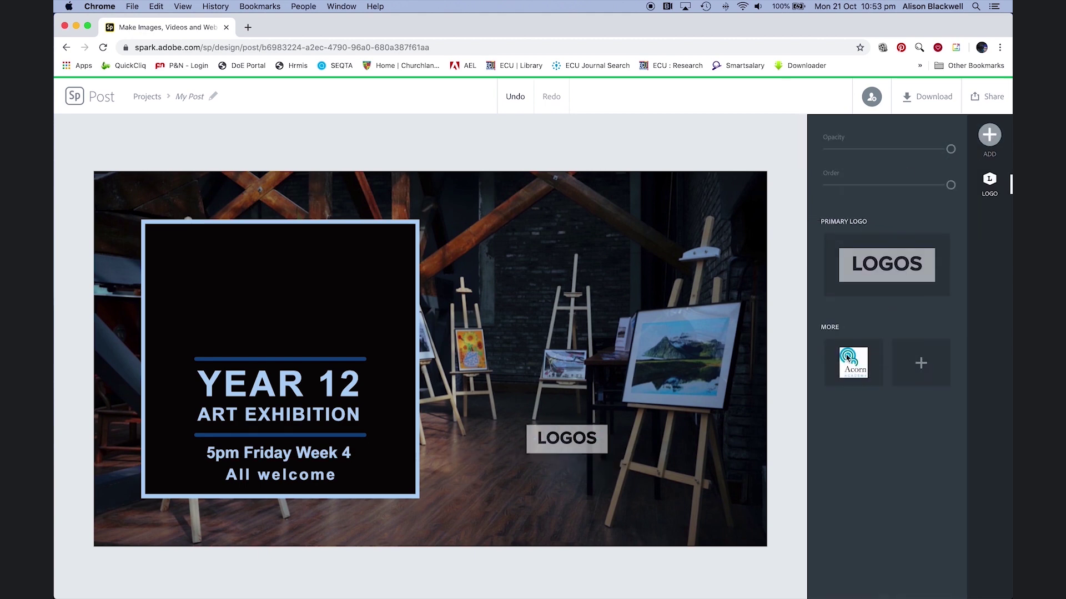
click(847, 359)
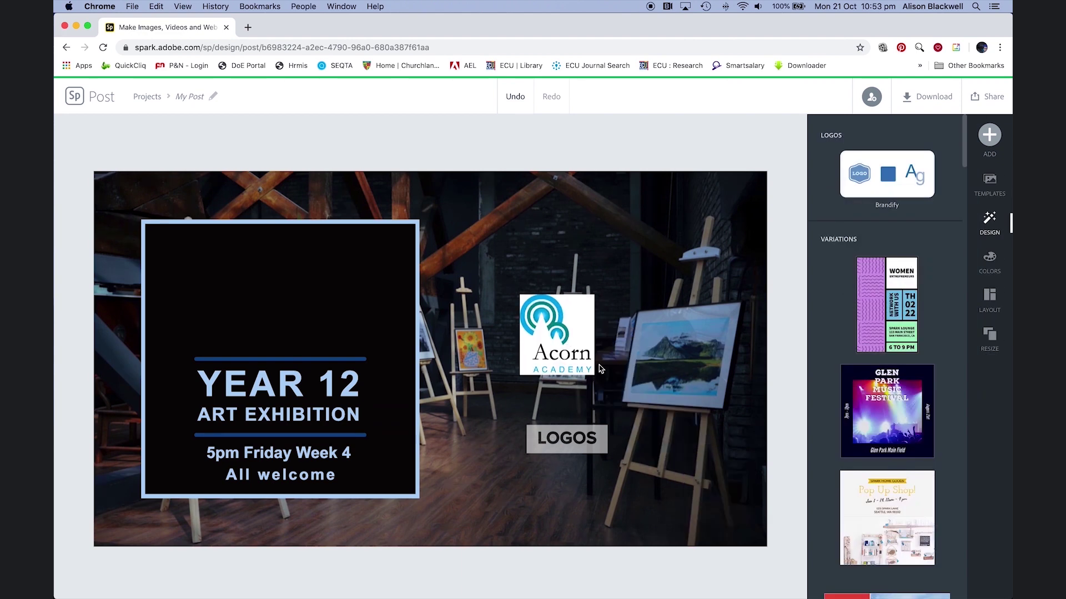
Step: Upload 'Acorn Academy LogoREV_transparent.png' and place it at the top of the black box
click(989, 135)
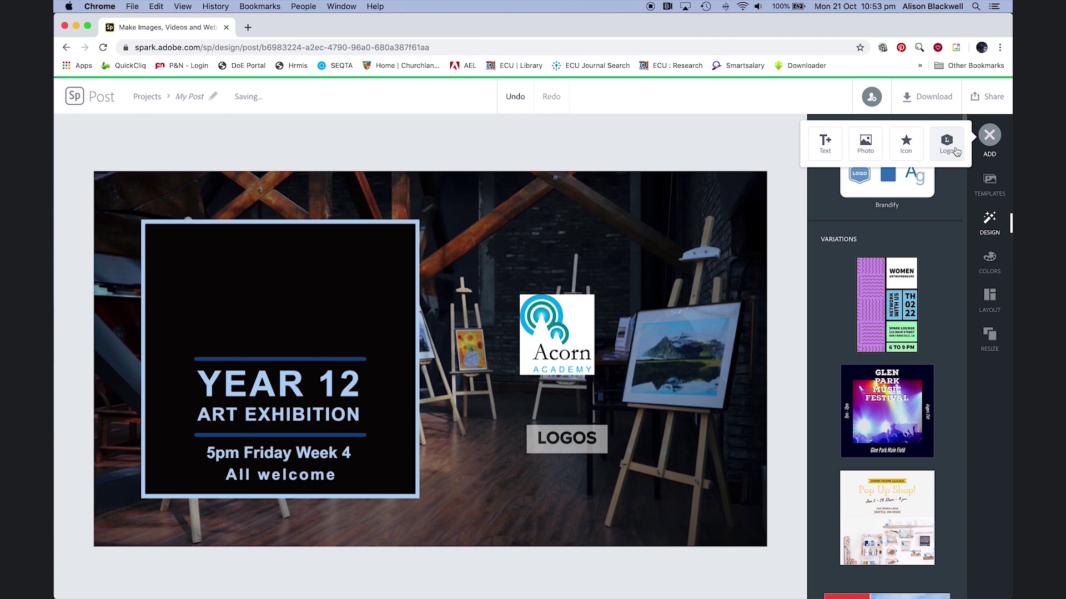
click(951, 144)
click(921, 363)
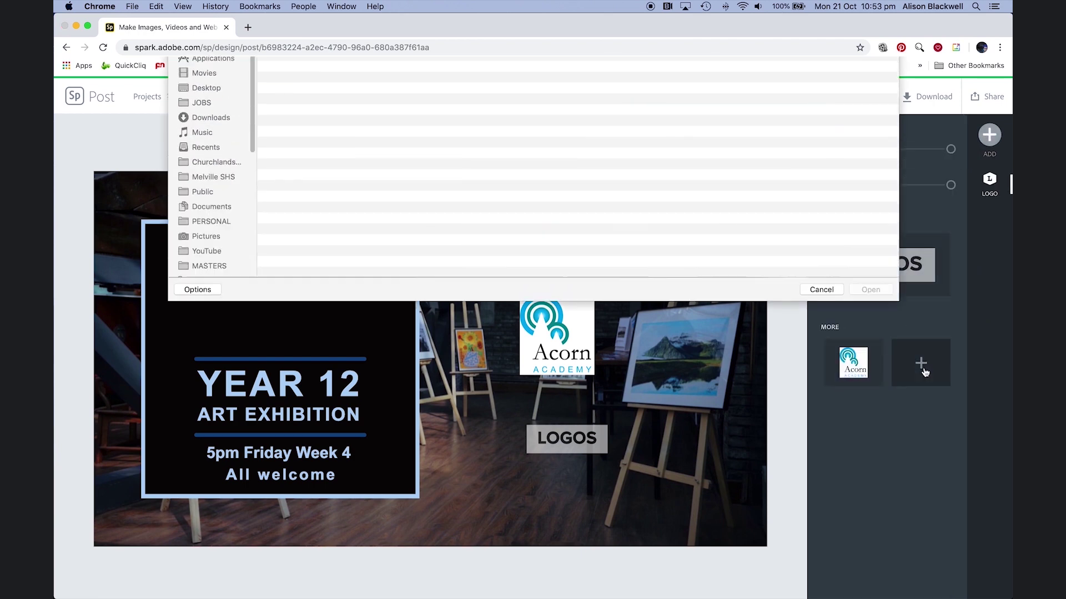
double_click(378, 111)
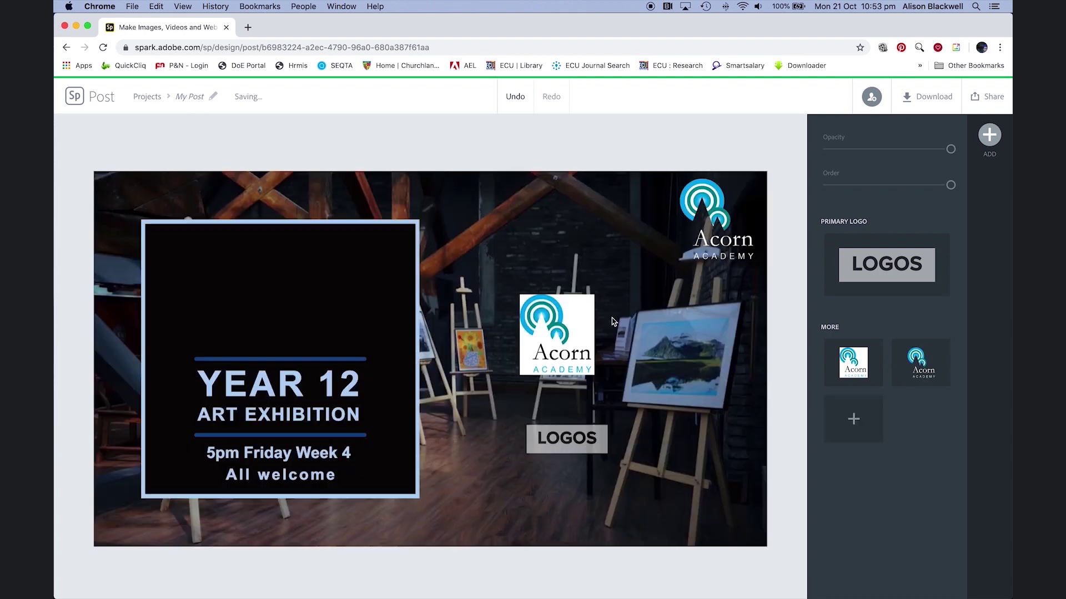
drag(736, 242, 290, 311)
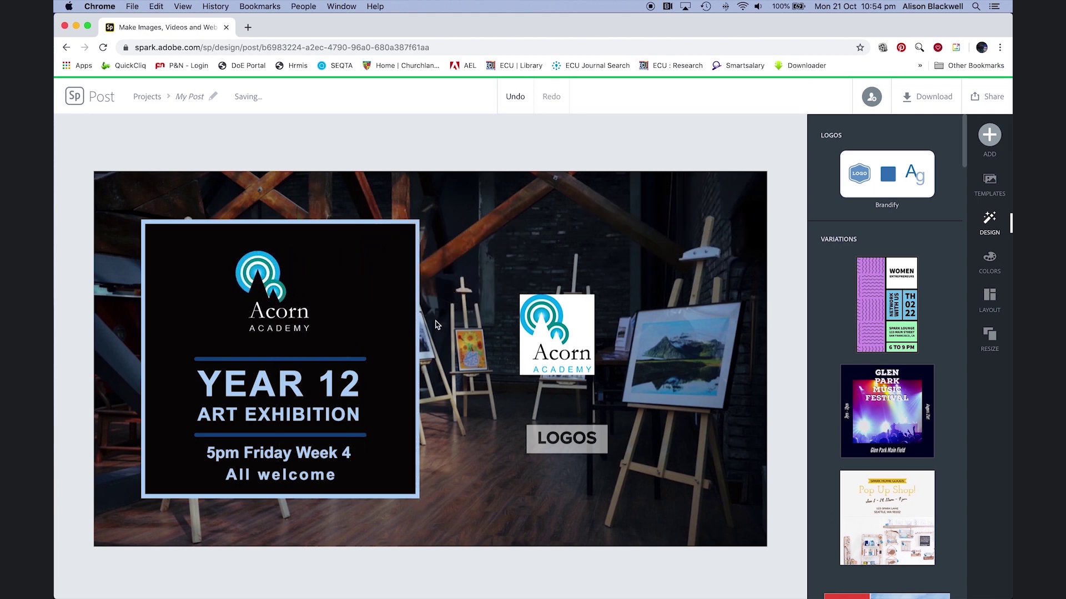
Step: Enlarge the reversed Acorn logo and centre it in the black box
click(253, 279)
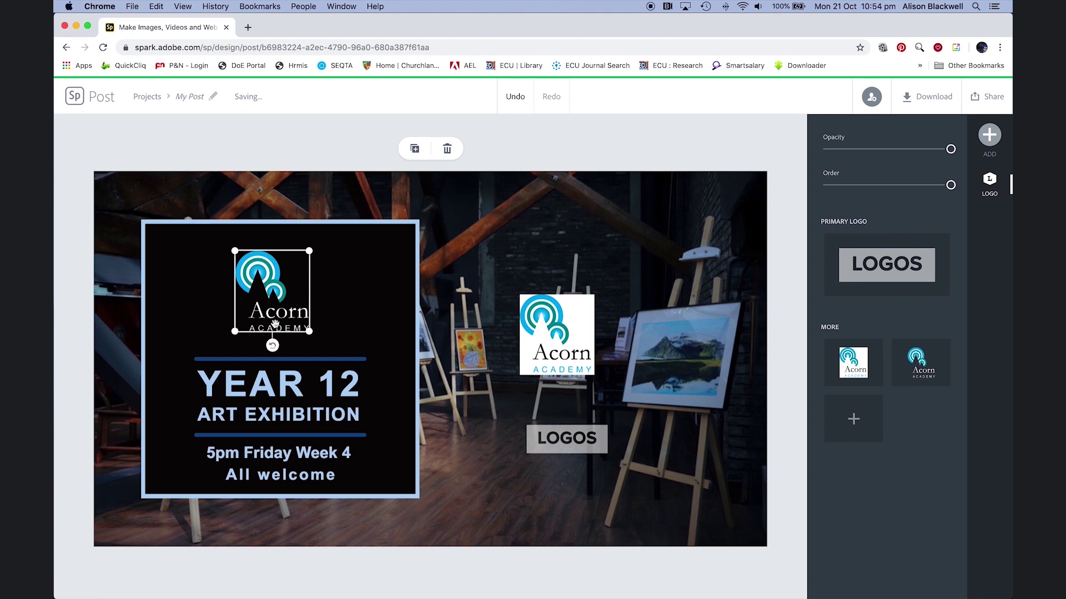
drag(235, 251, 212, 227)
drag(285, 284, 303, 296)
Step: Delete the white-background Acorn logo and the LOGOS placeholder from the photo
click(570, 351)
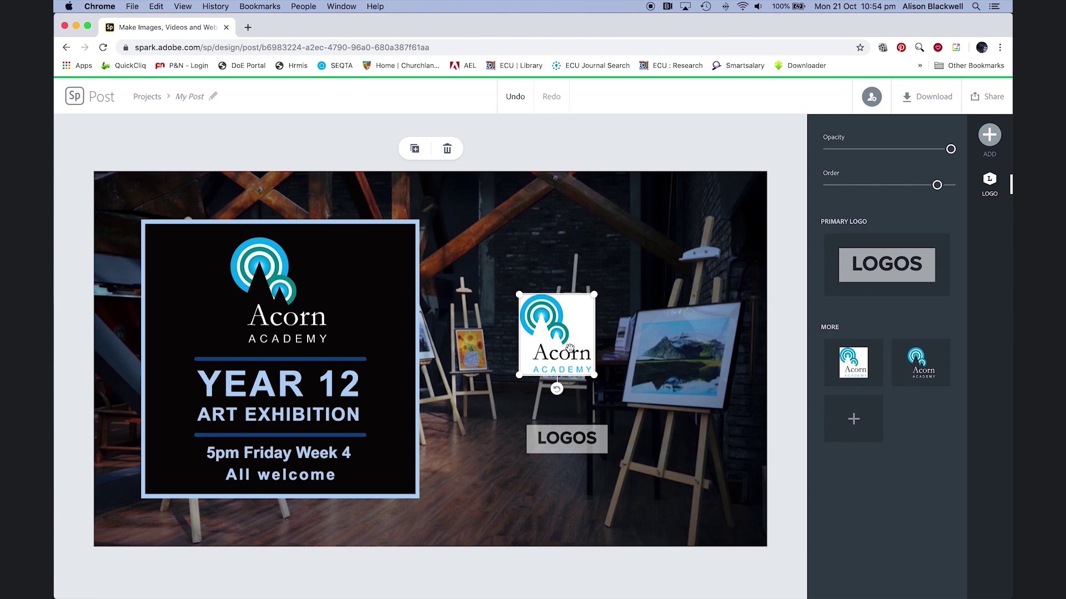
key(Delete)
click(574, 436)
key(Delete)
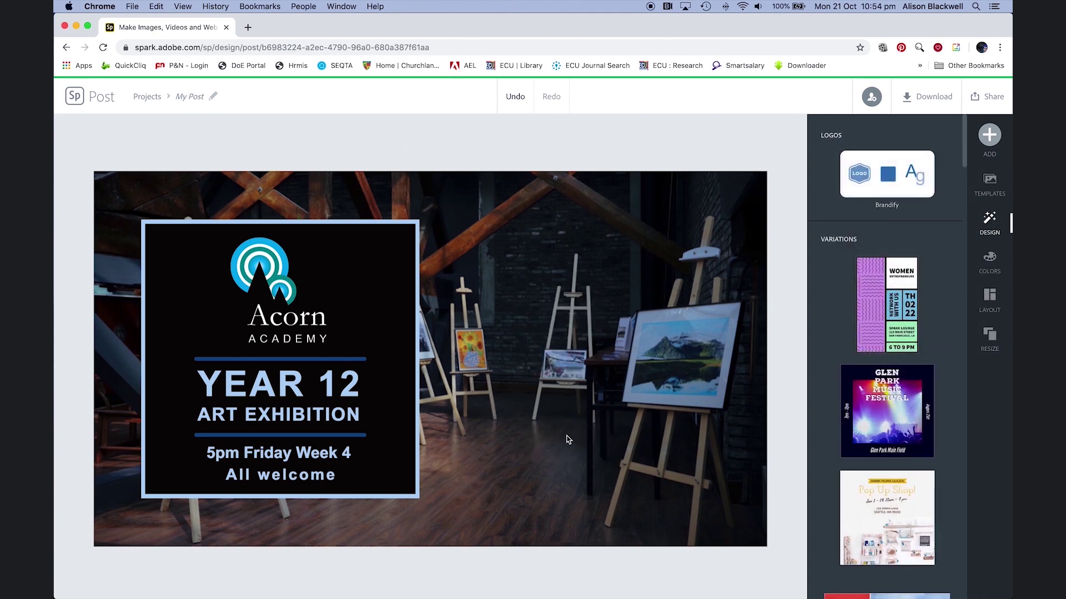
click(147, 244)
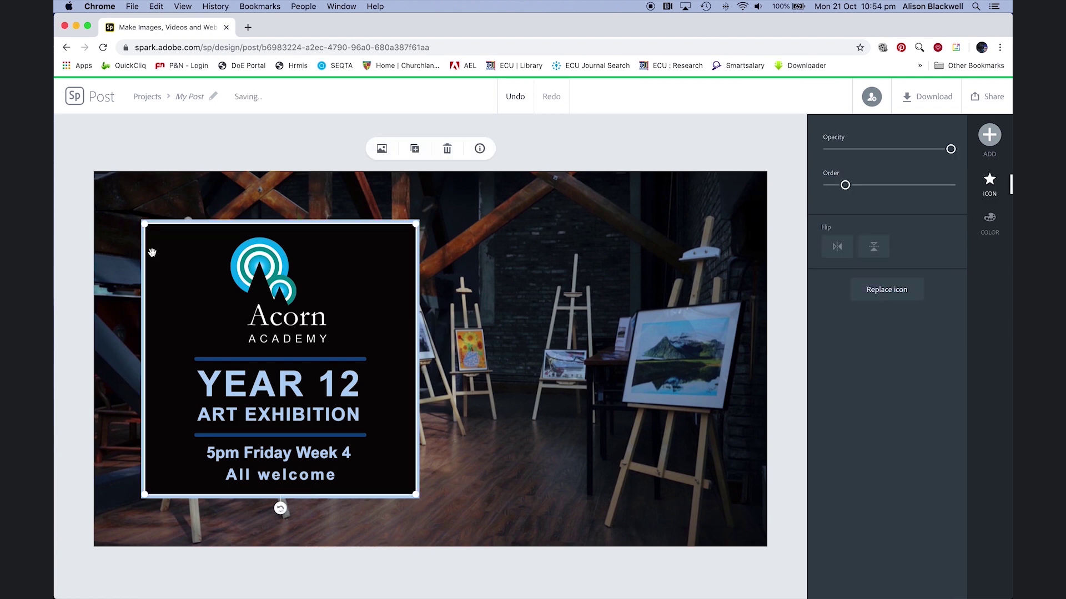
click(165, 221)
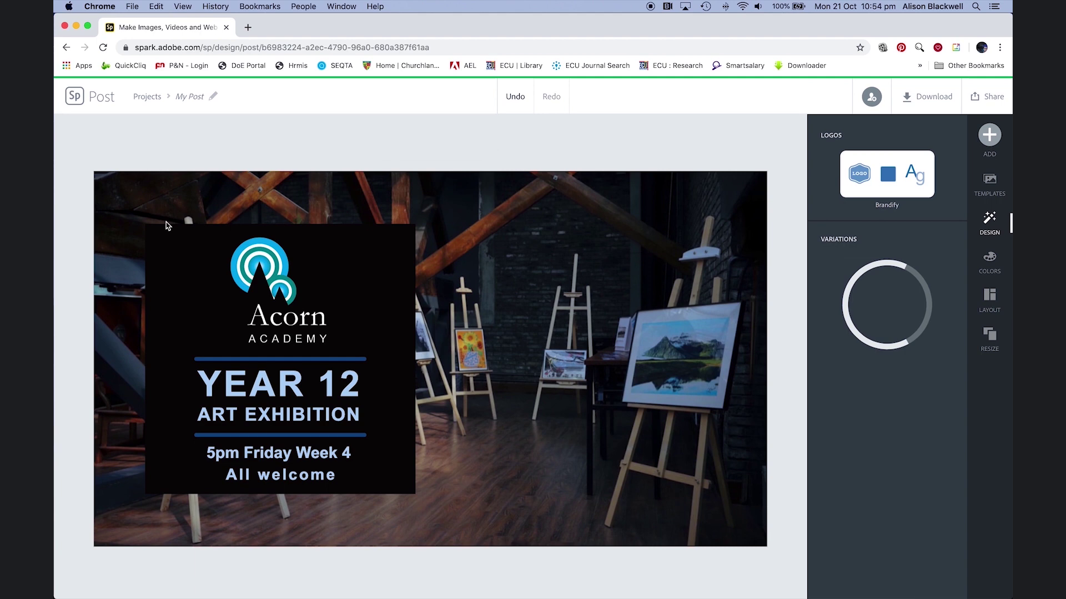
click(306, 240)
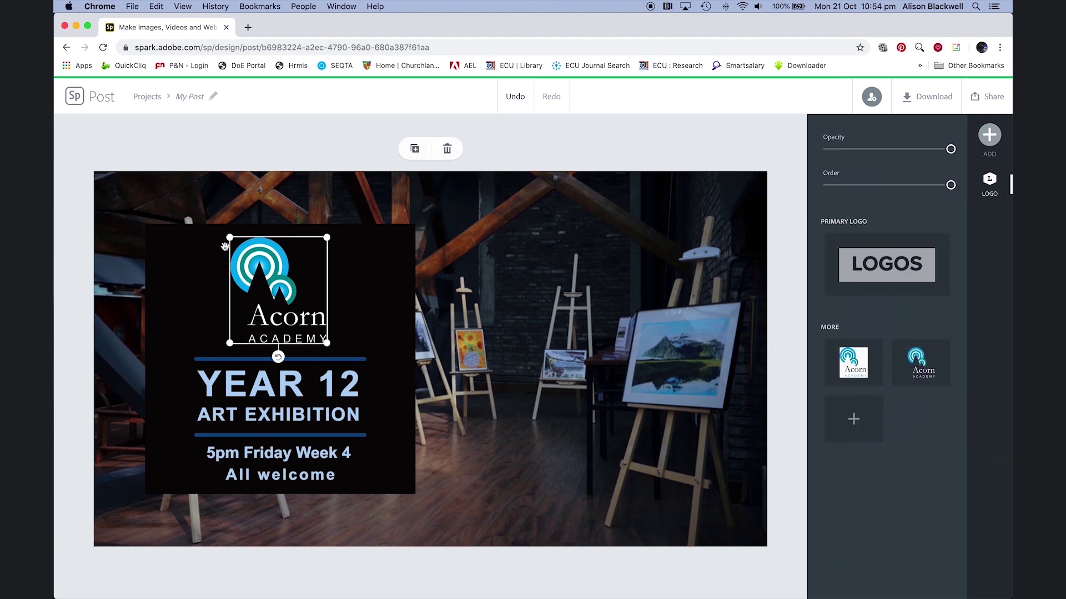
click(167, 142)
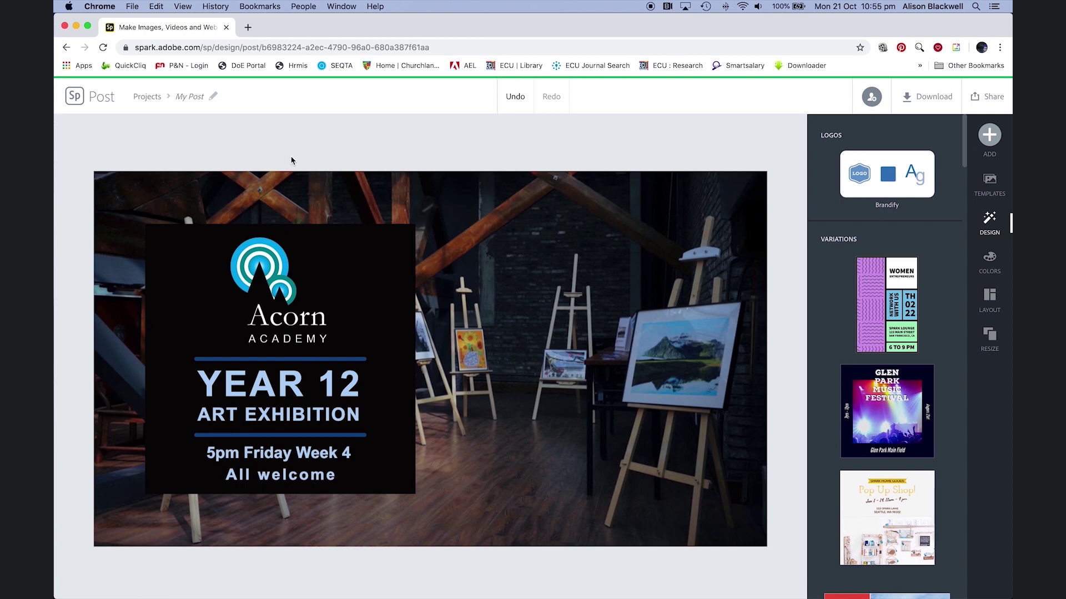
Step: Shuffle the brand styling until the card is black with white rules and medium-blue event text
click(887, 175)
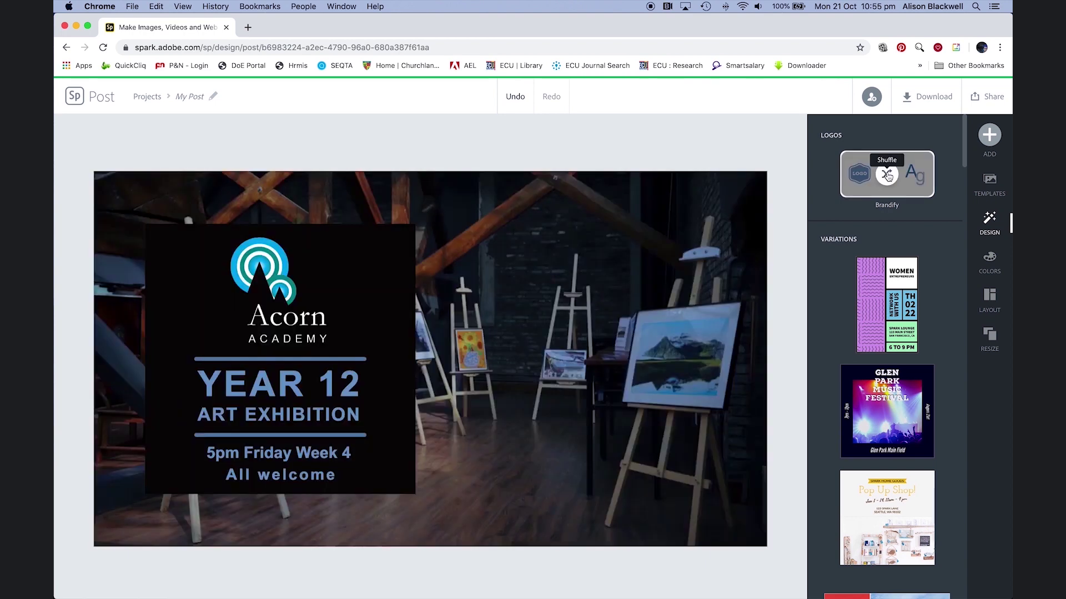
click(887, 174)
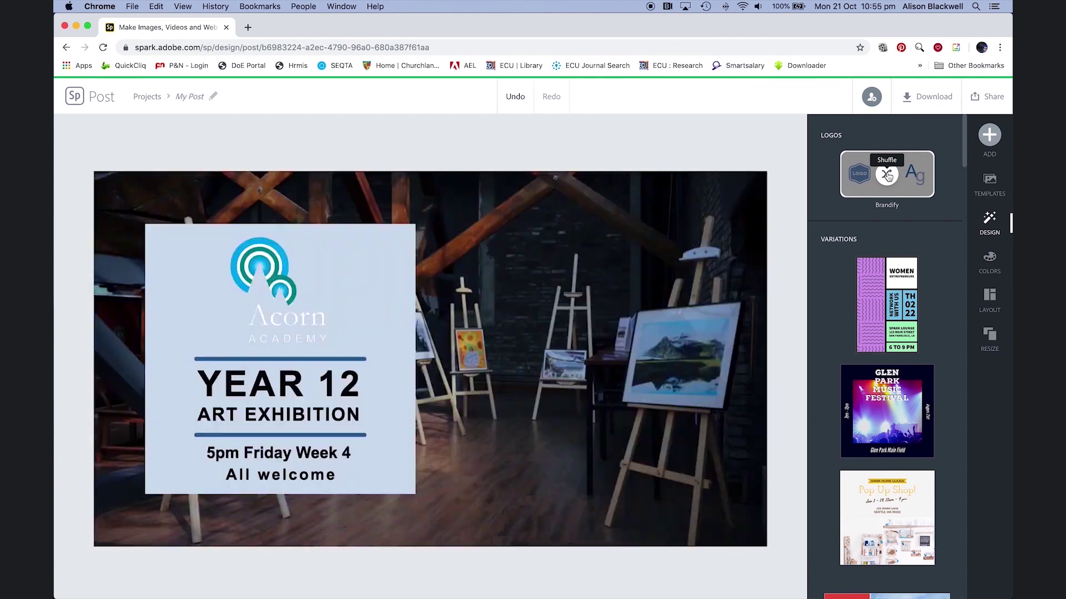
click(887, 174)
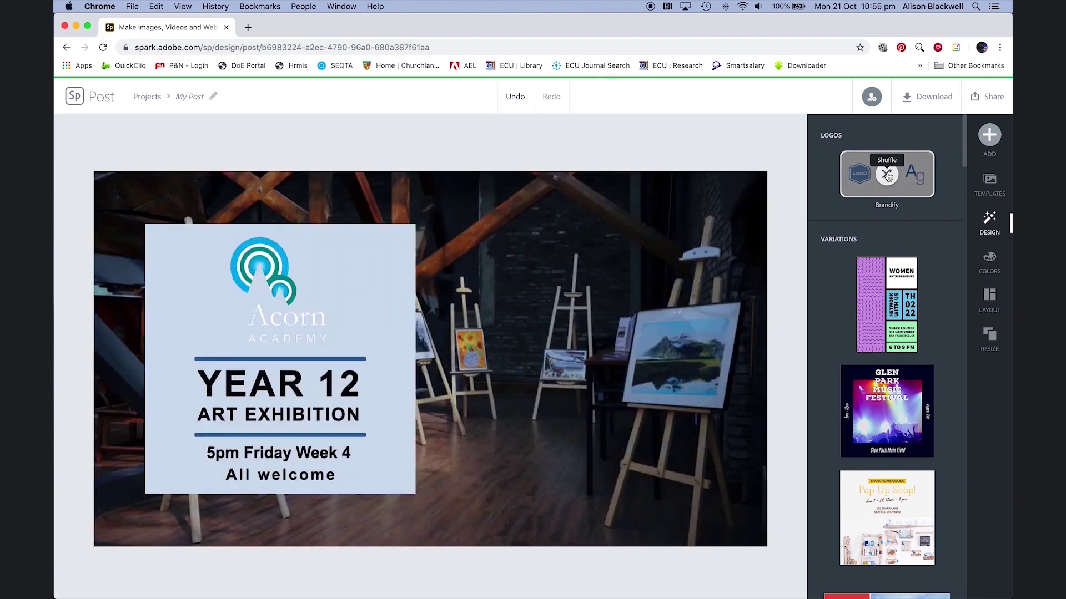
click(886, 174)
click(887, 175)
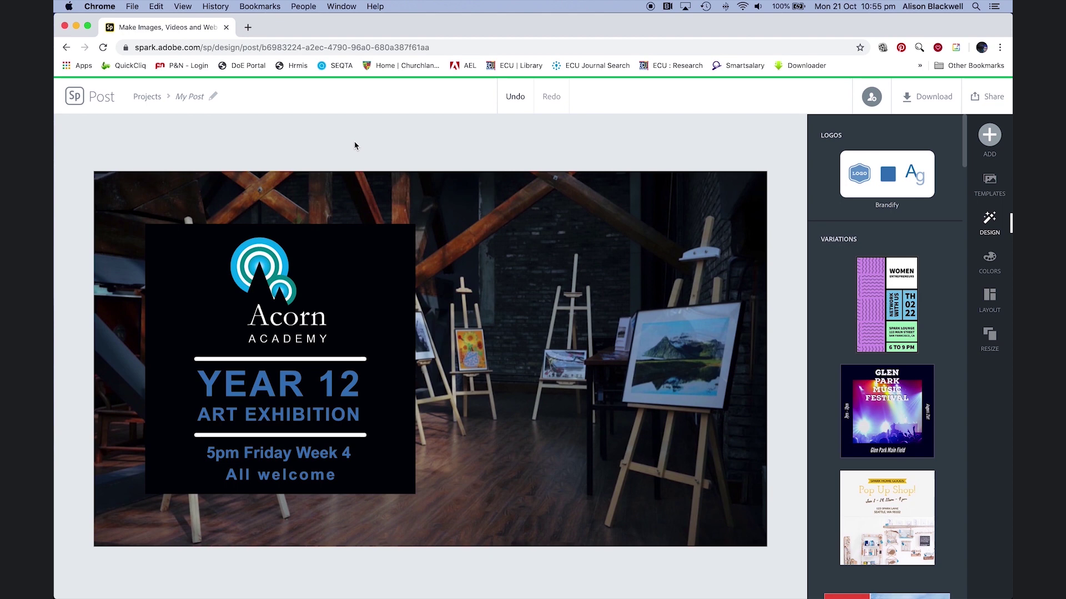
Step: Download the post in JPG format as 'My Post (3).jpg'
click(919, 109)
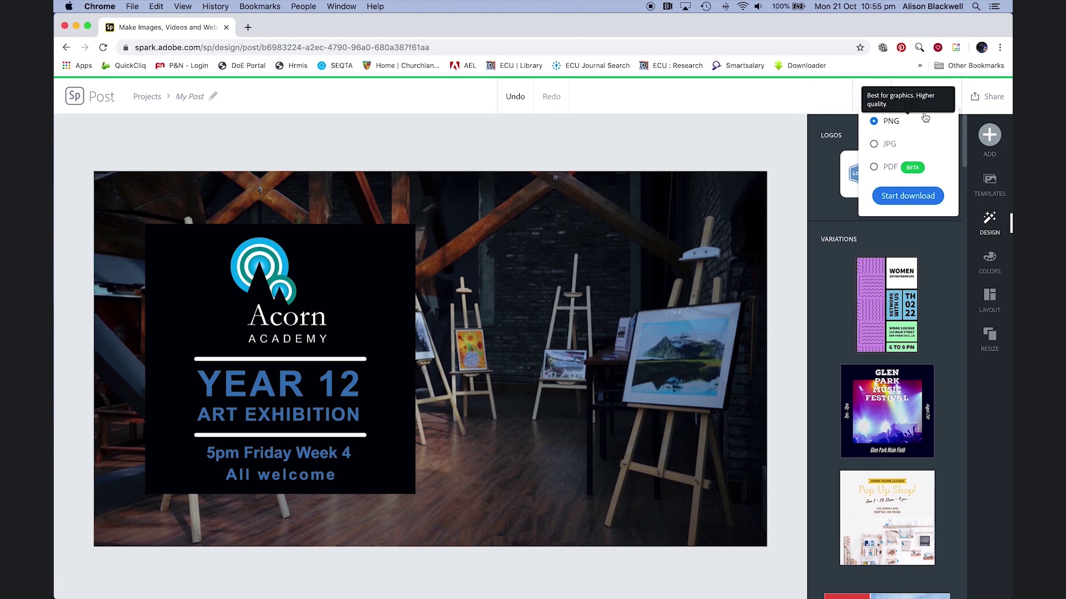
click(874, 144)
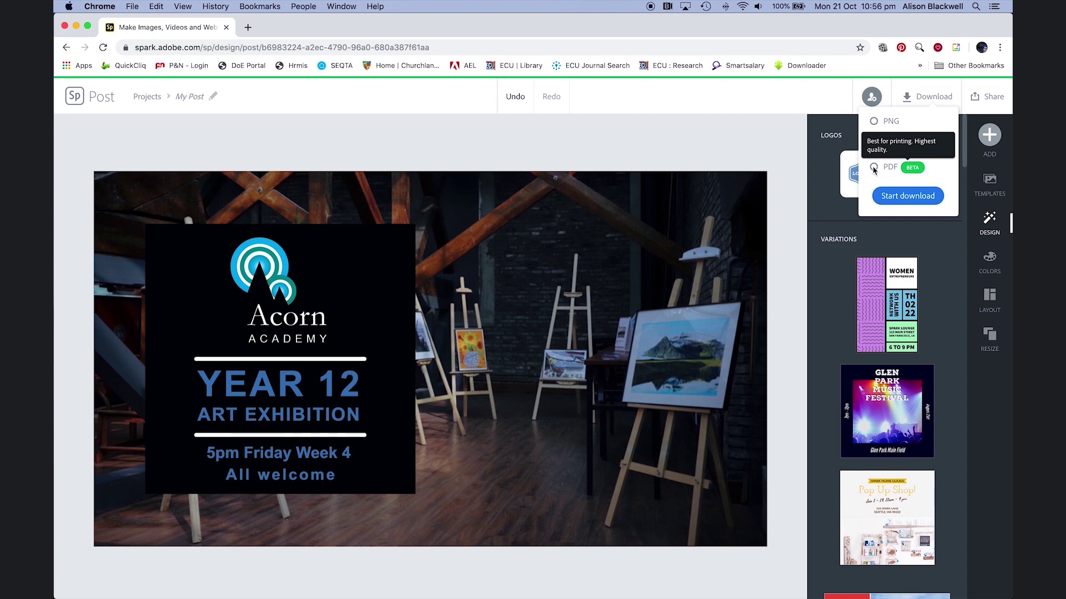
click(894, 196)
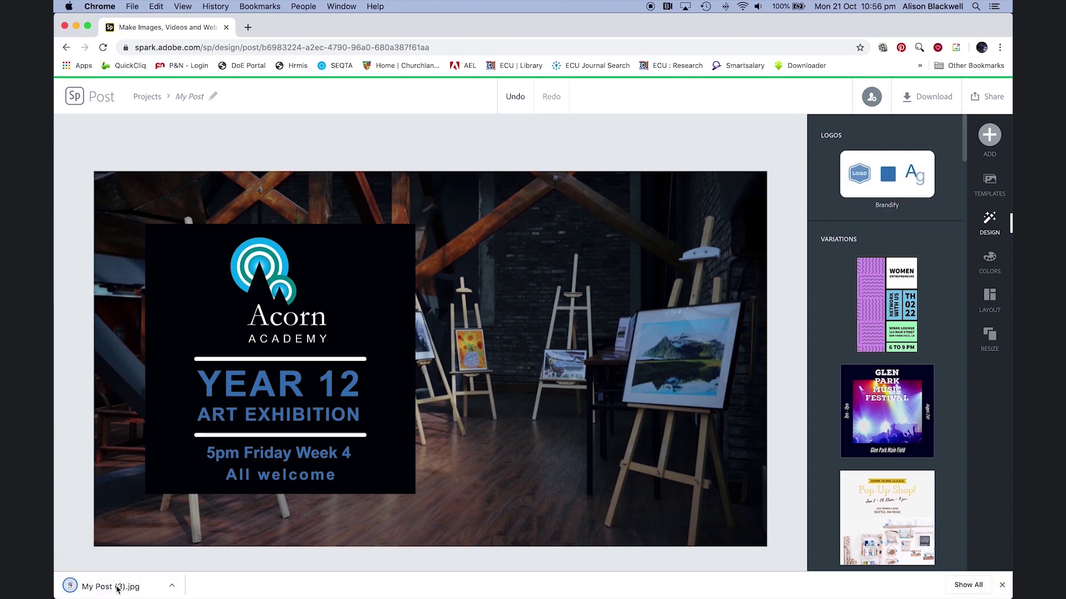
Step: Open 'My Post (3).jpg' from the download bar to view the finished poster in Preview
click(119, 587)
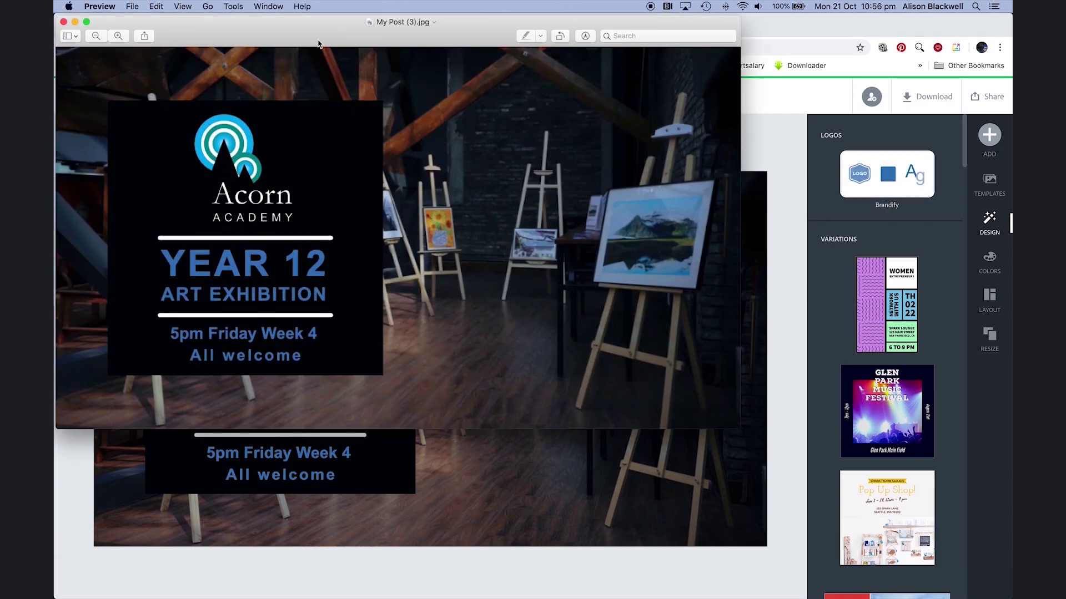